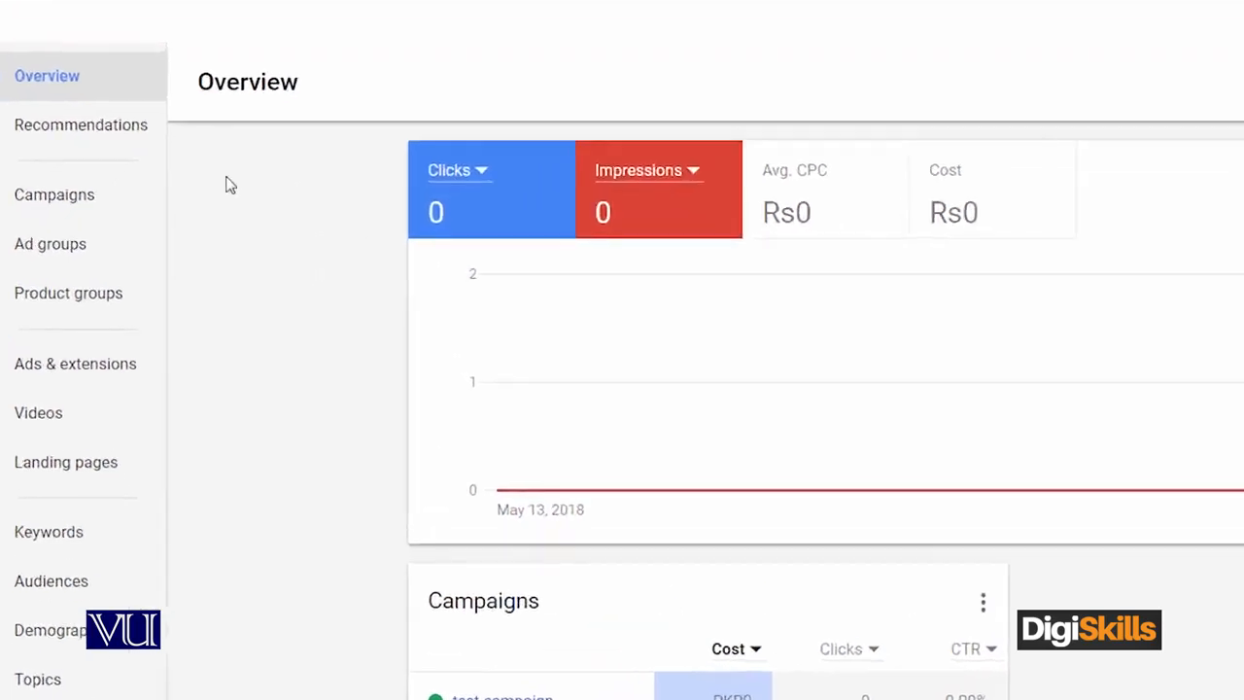
- Start a new campaign of the Shopping type with Sales as its goal
click(41, 216)
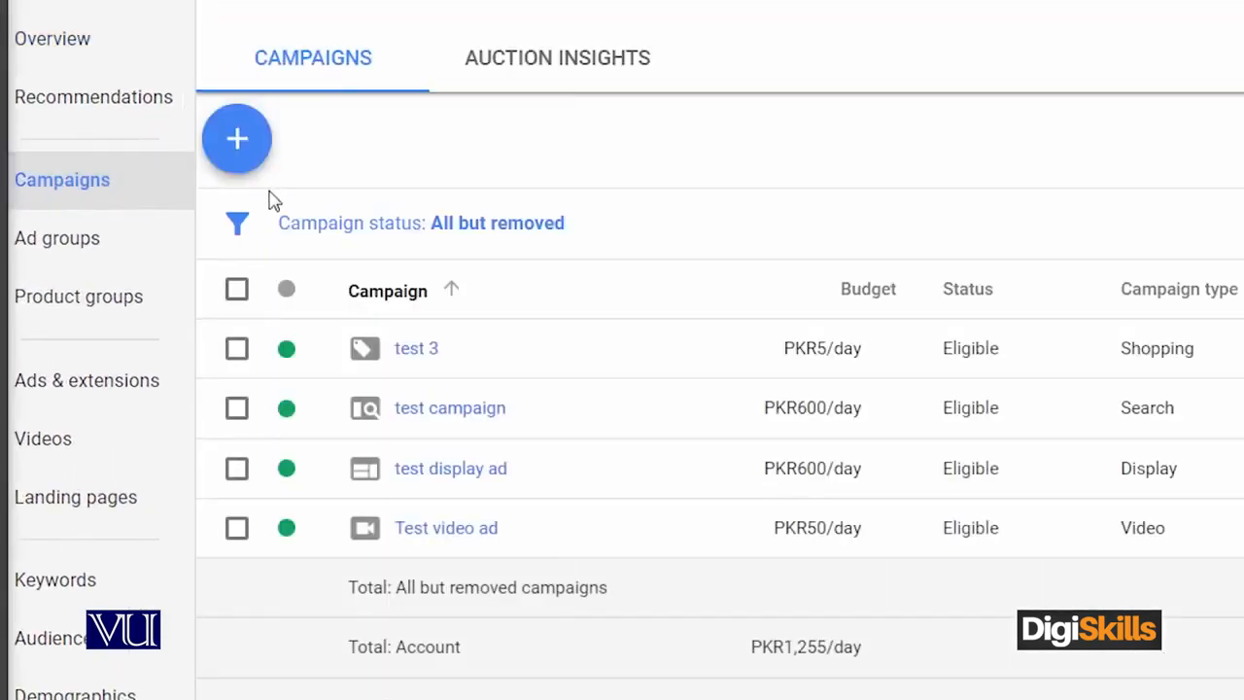
click(238, 143)
click(406, 257)
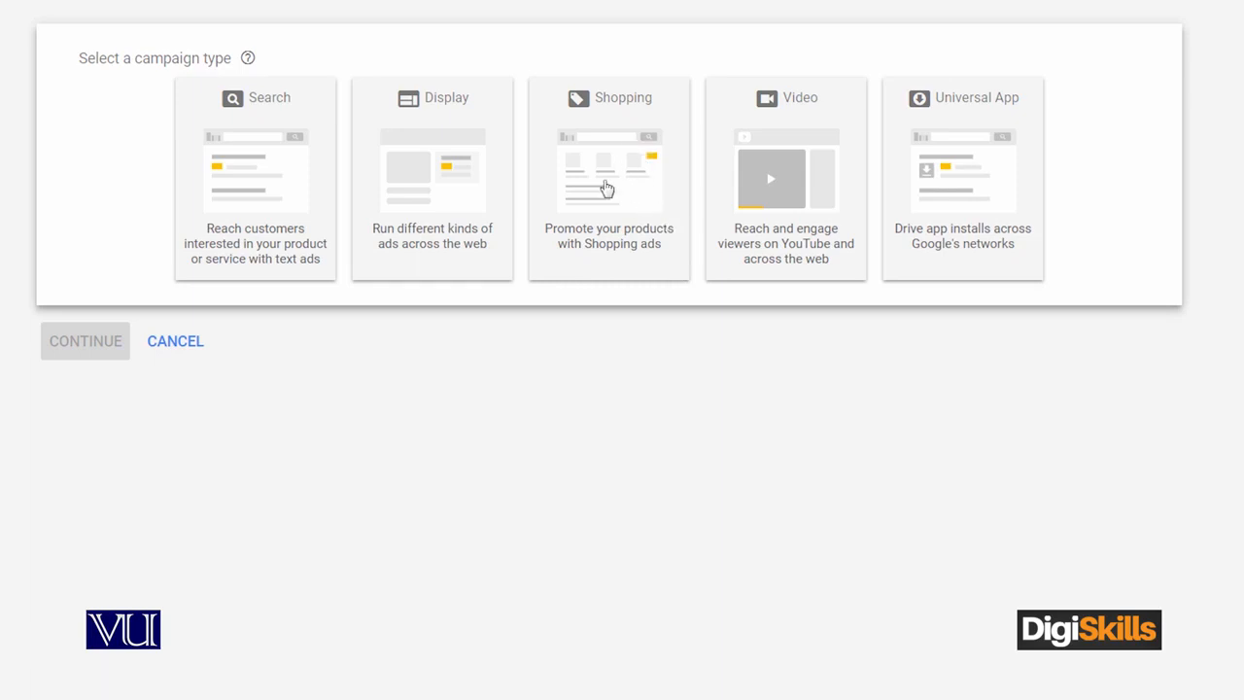
click(614, 190)
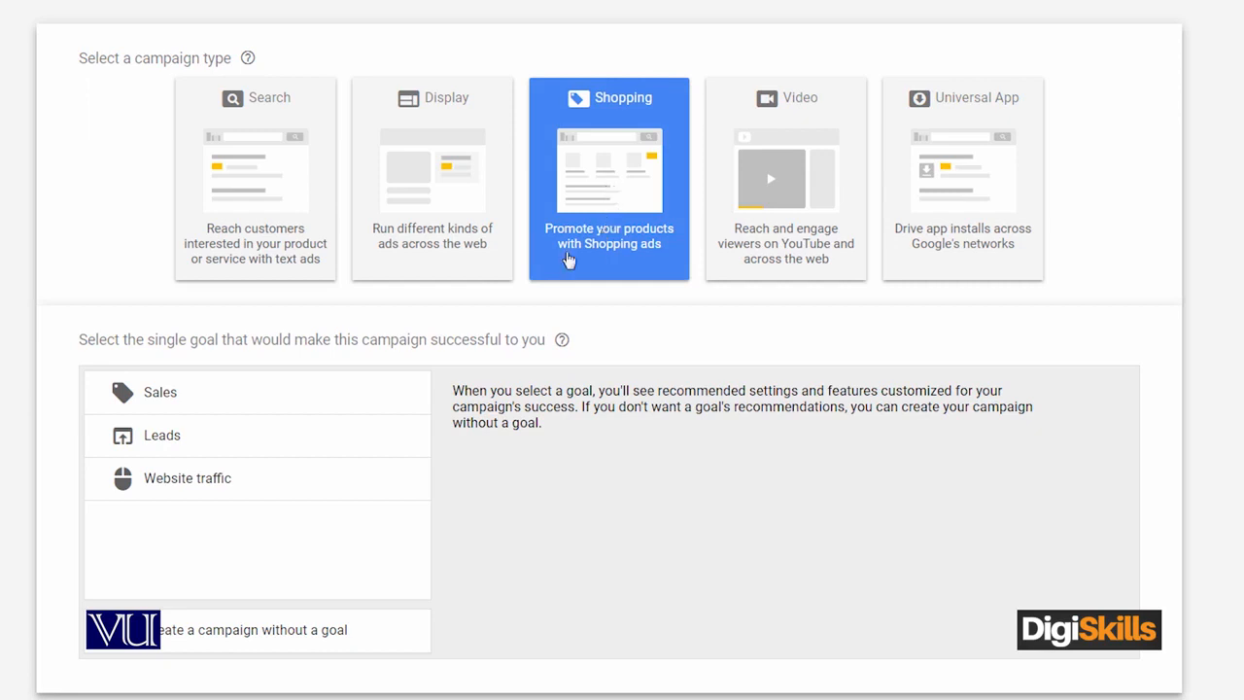
scroll(486, 341, down, 2)
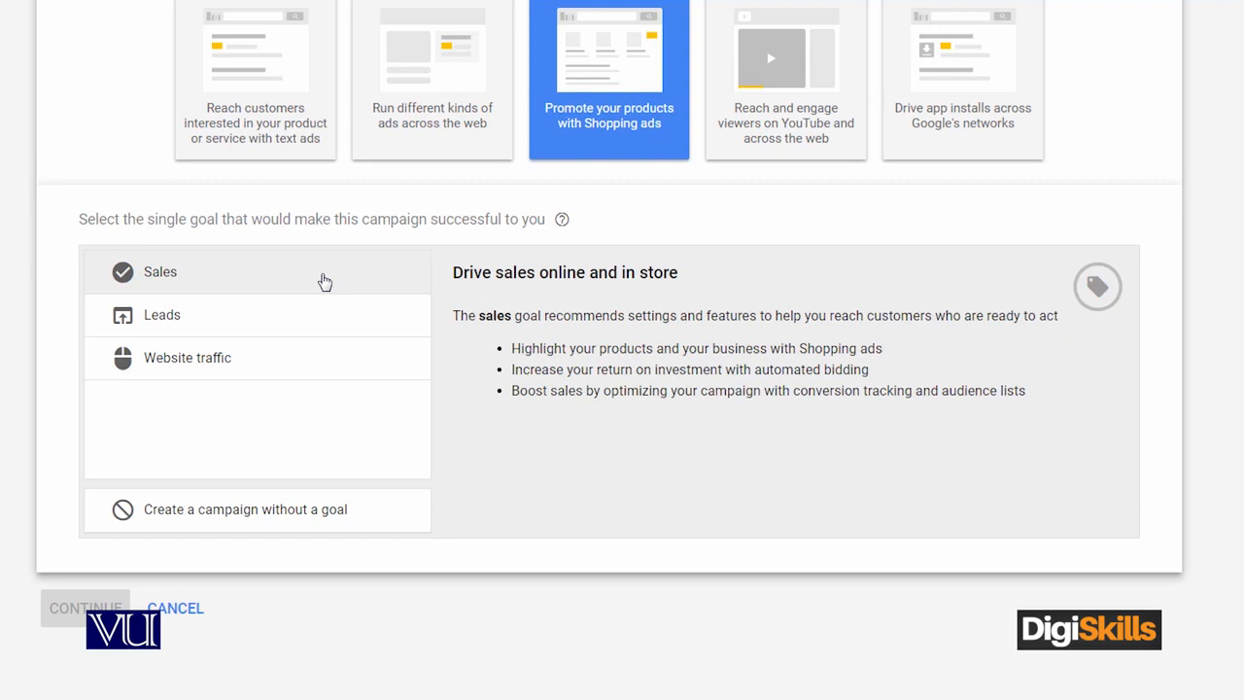
click(325, 281)
- Select United States as the country where products are sold and continue with the Standard campaign subtype
scroll(508, 389, down, 3)
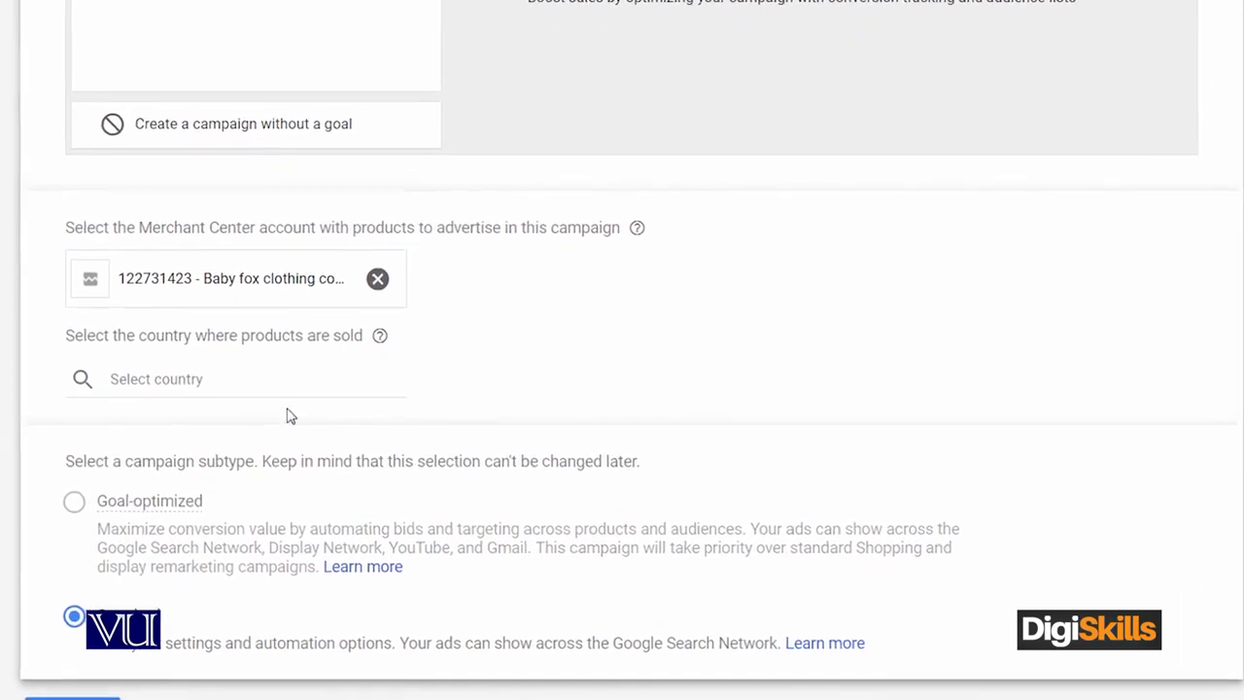
click(168, 347)
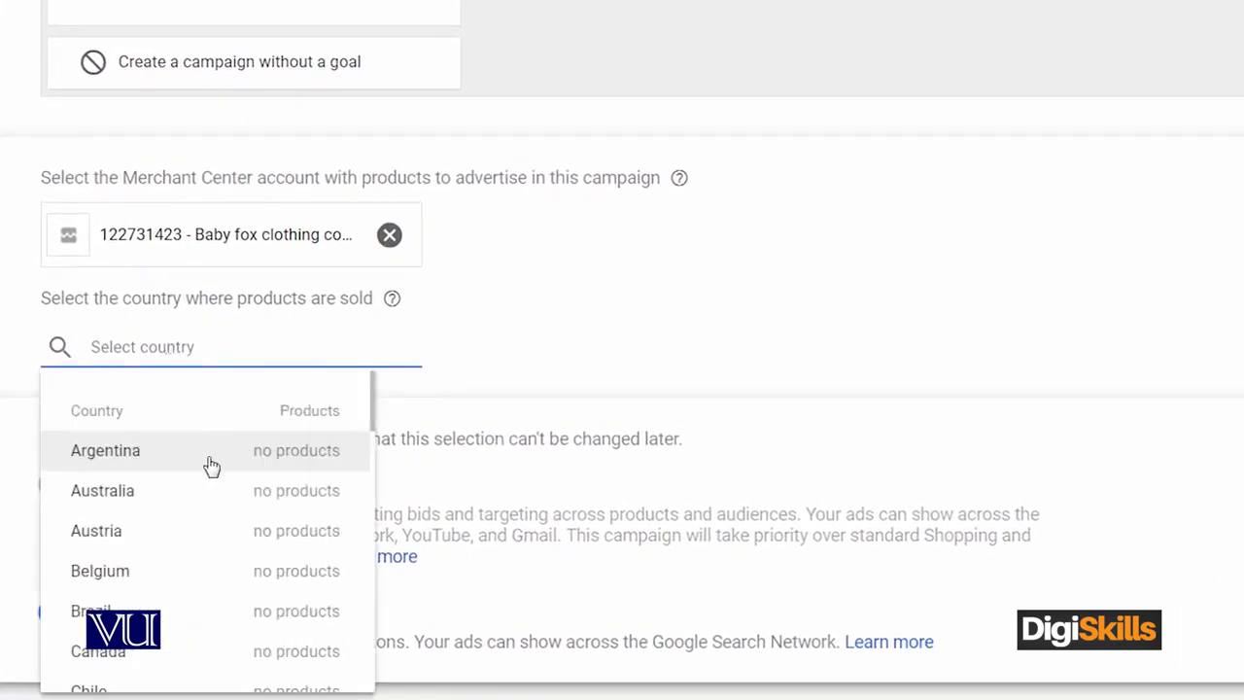
scroll(202, 470, down, 1)
scroll(202, 474, up, 1)
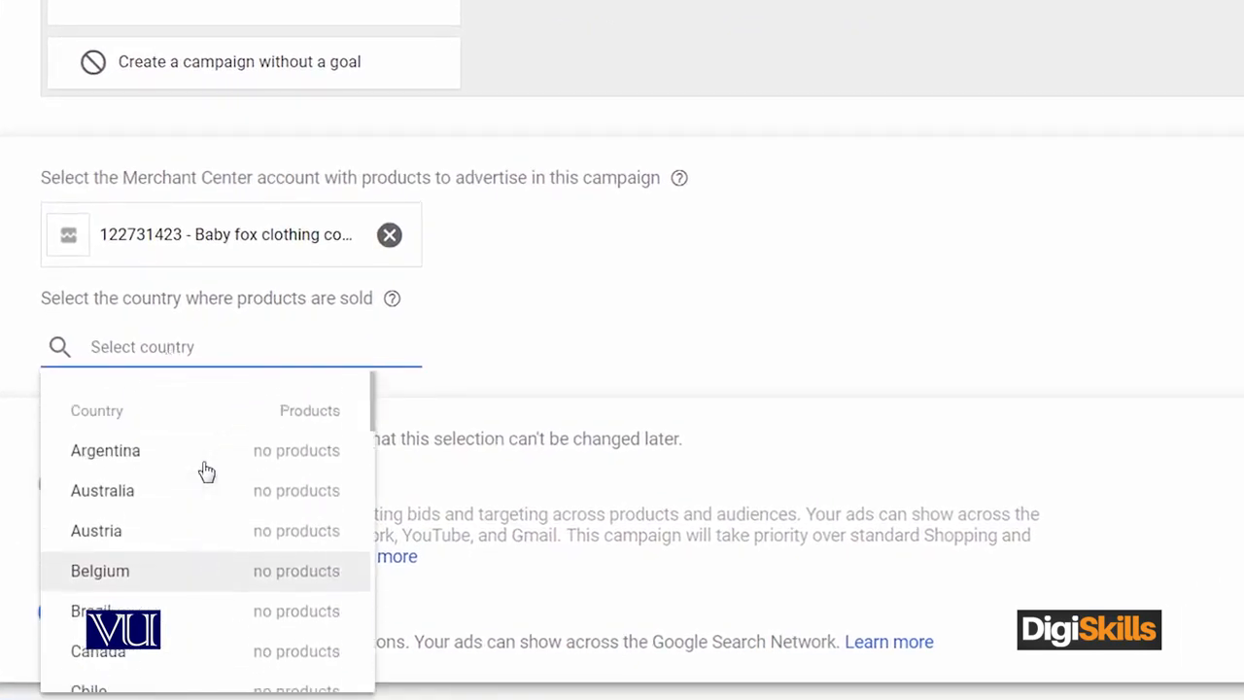
scroll(217, 469, down, 6)
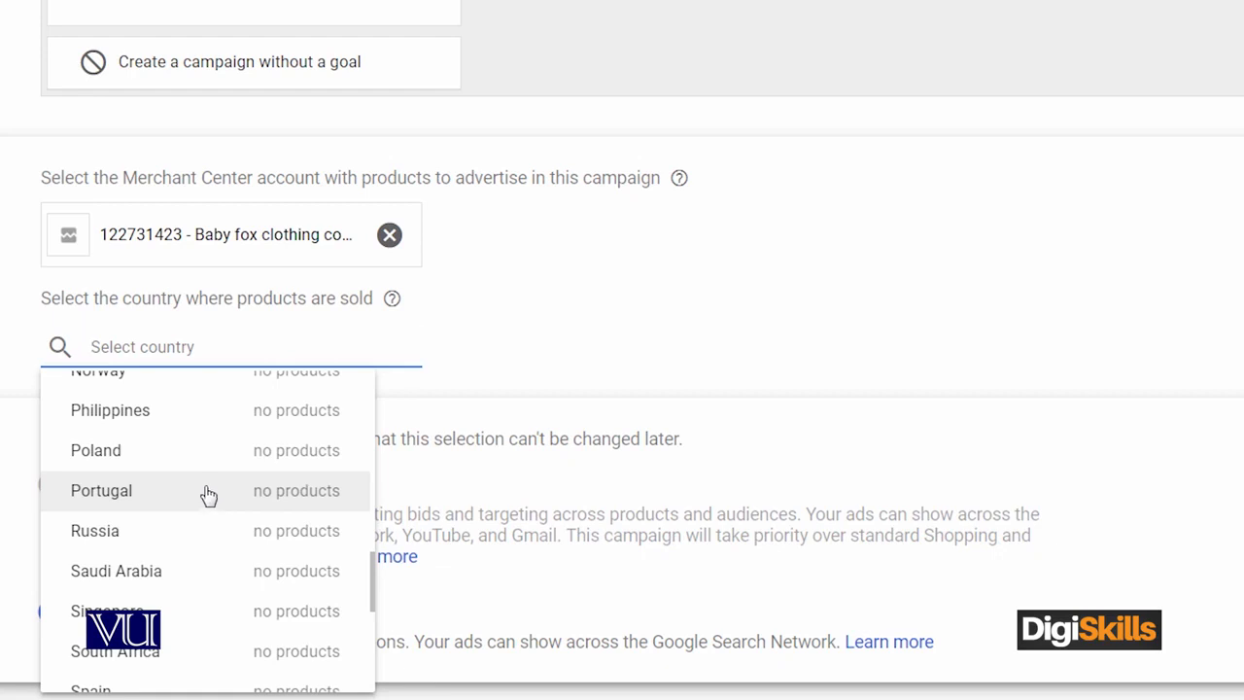
scroll(194, 511, down, 4)
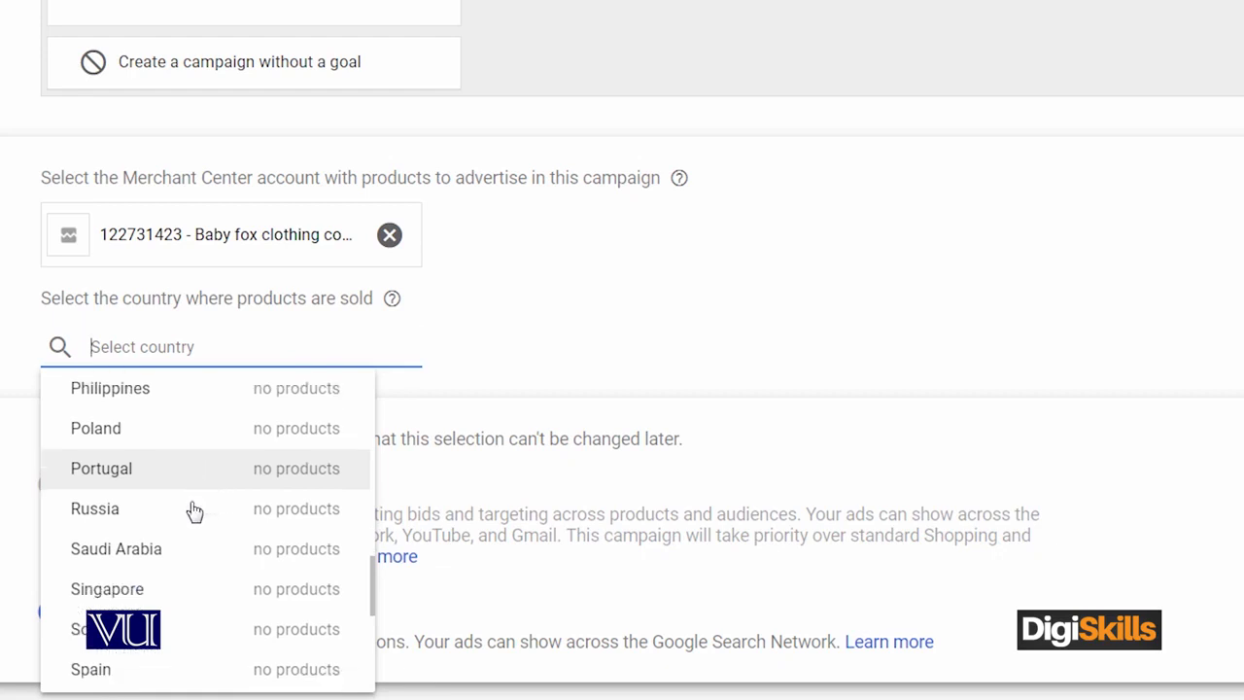
scroll(175, 563, down, 1)
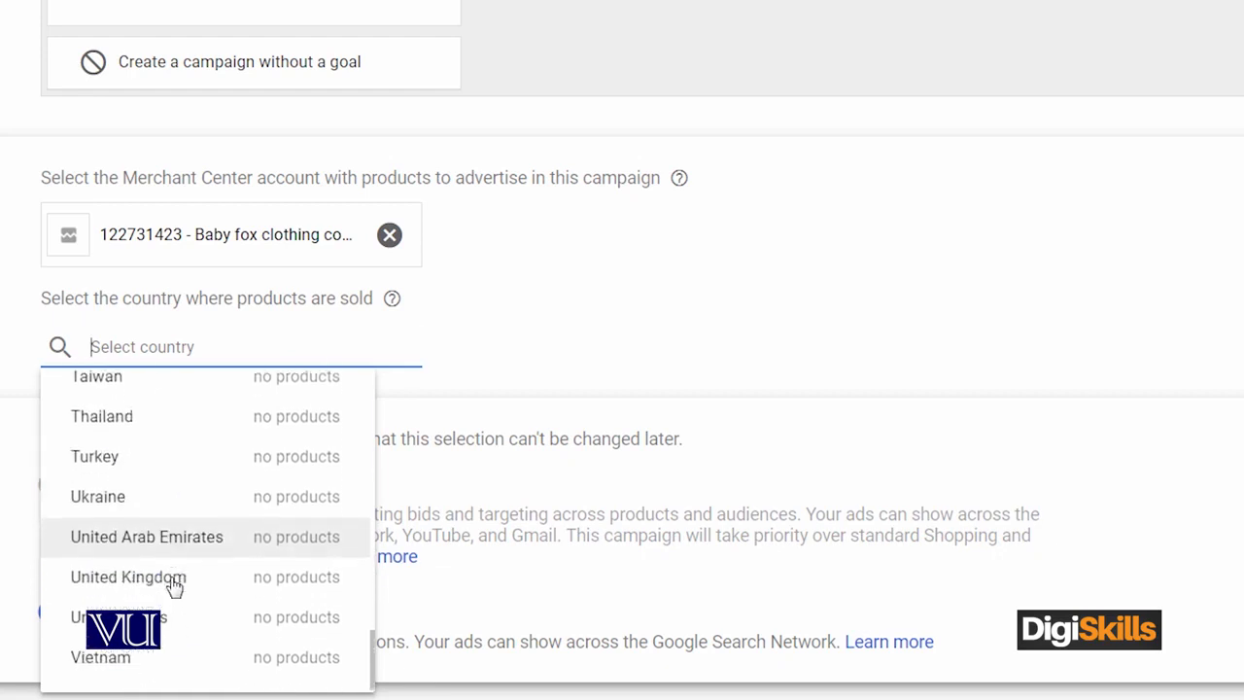
click(221, 618)
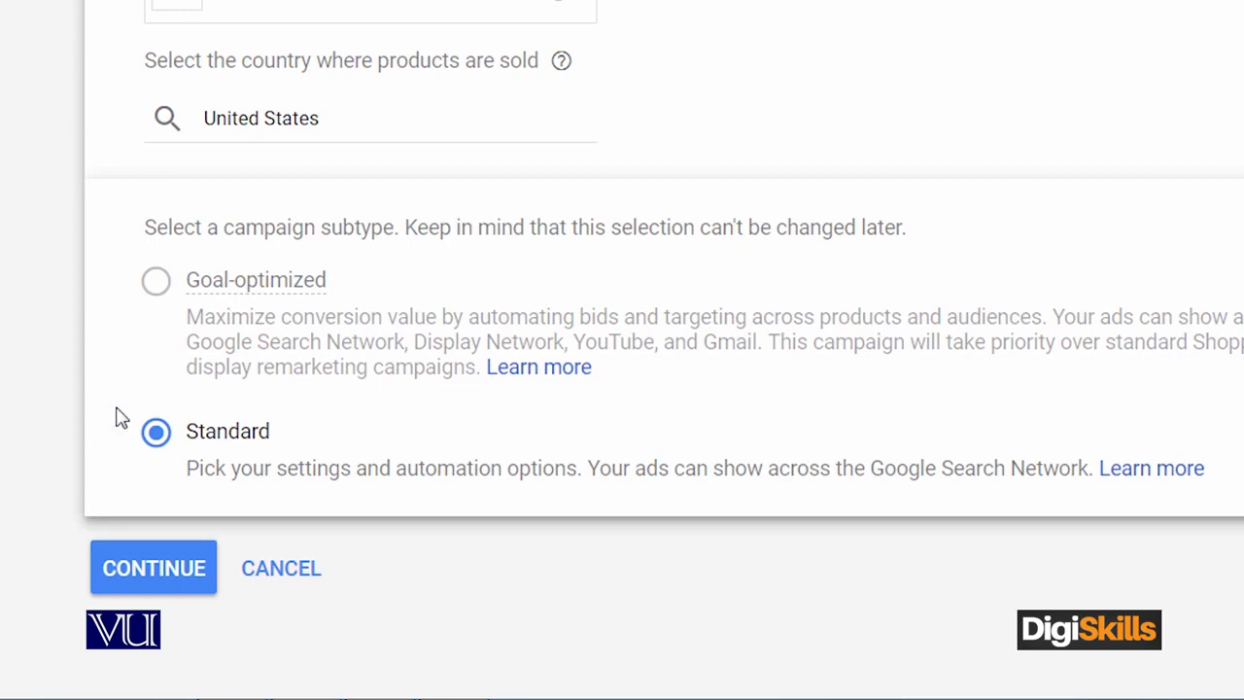
click(150, 569)
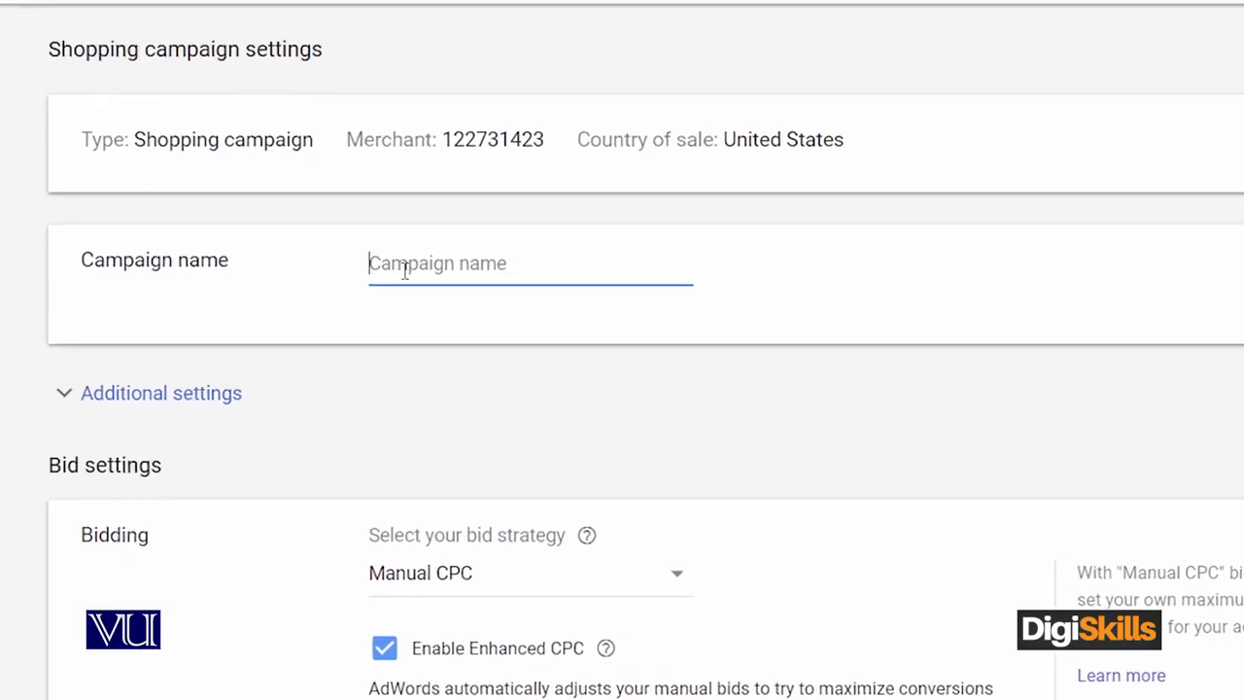
- Name the campaign "test ad" and expand its additional settings
text(test ad)
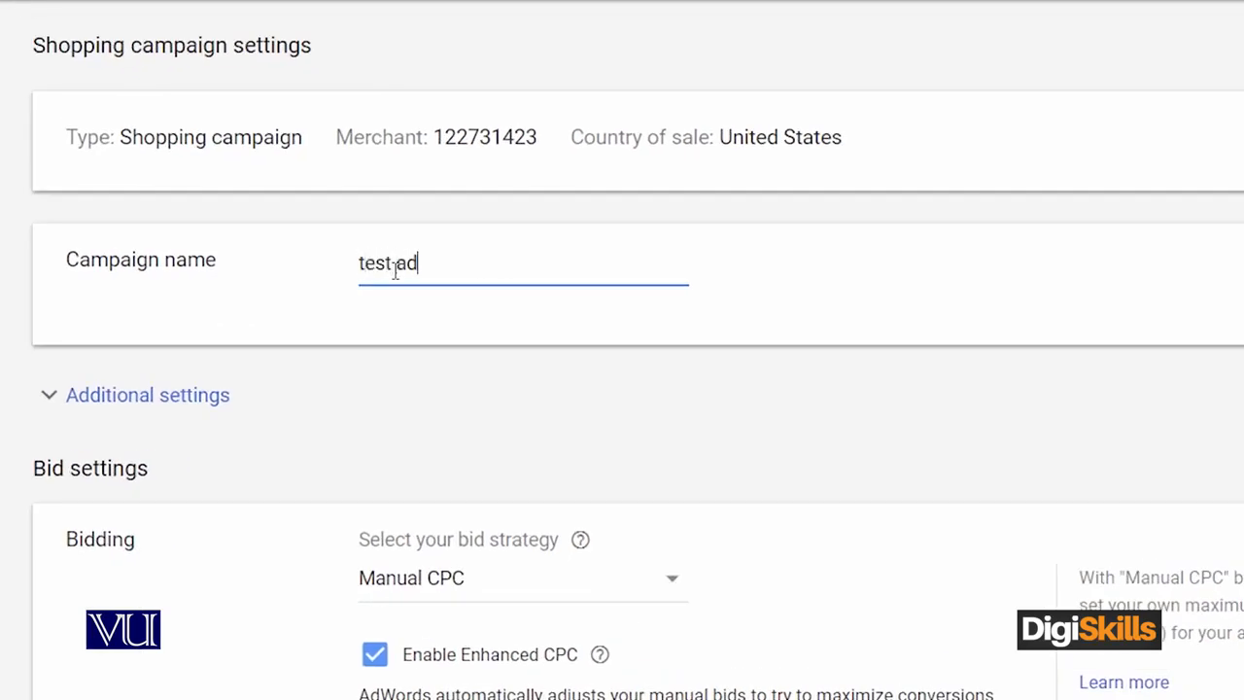
click(67, 403)
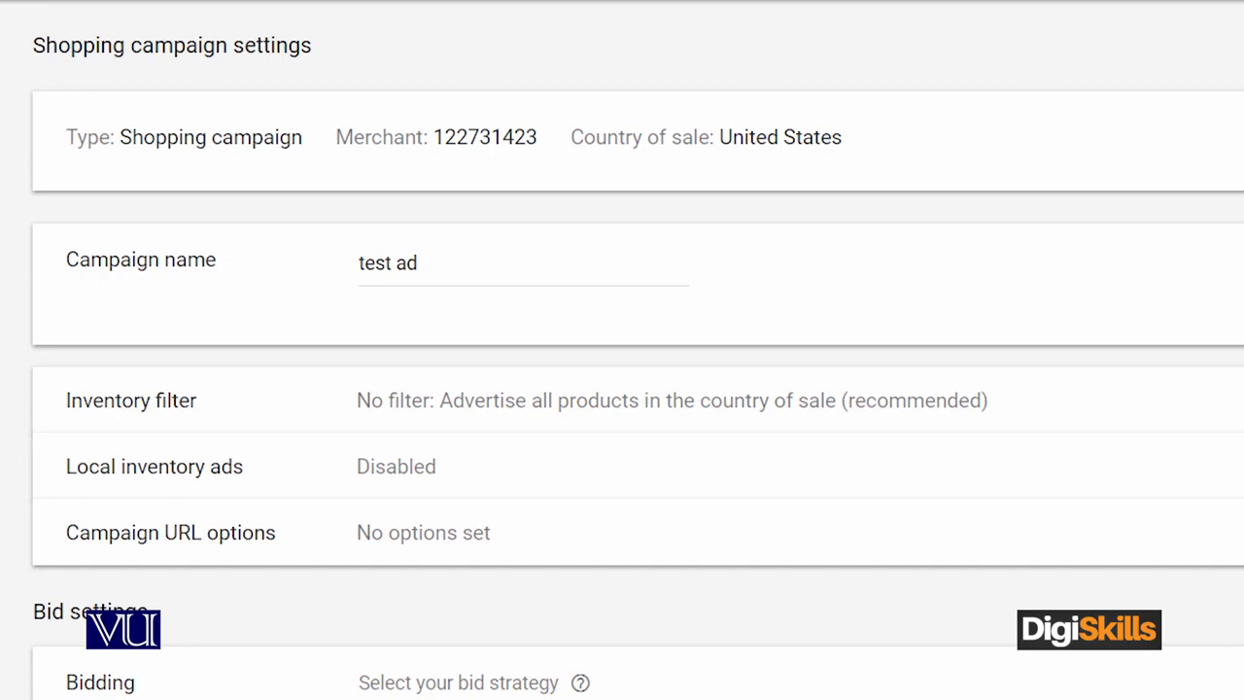
- Keep Manual CPC as the bid strategy and set the average daily budget to PKR 1000
scroll(622, 389, down, 3)
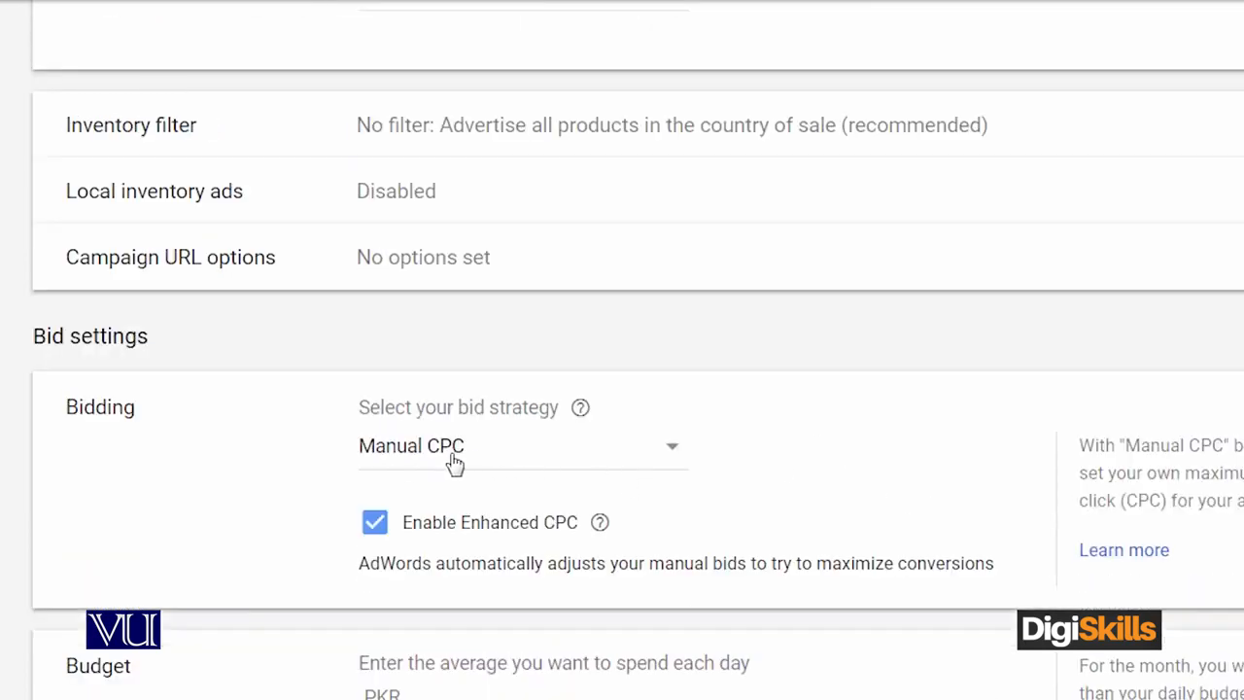
click(670, 458)
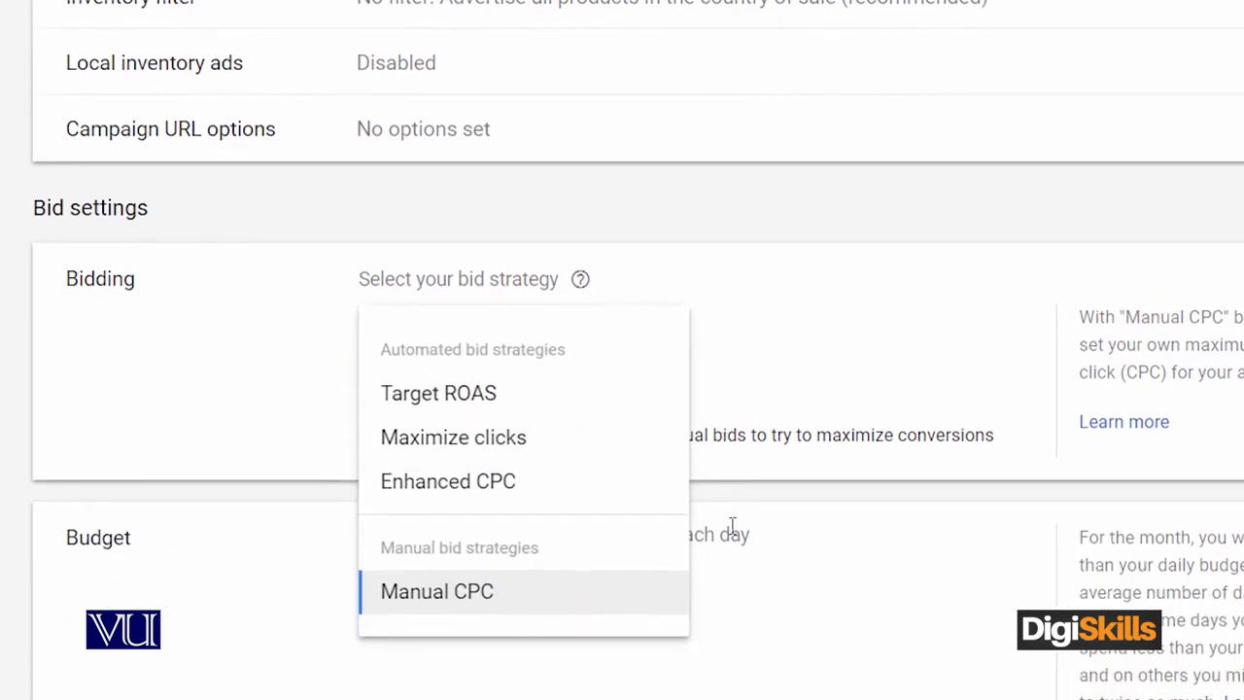
click(829, 399)
scroll(833, 405, down, 3)
click(543, 295)
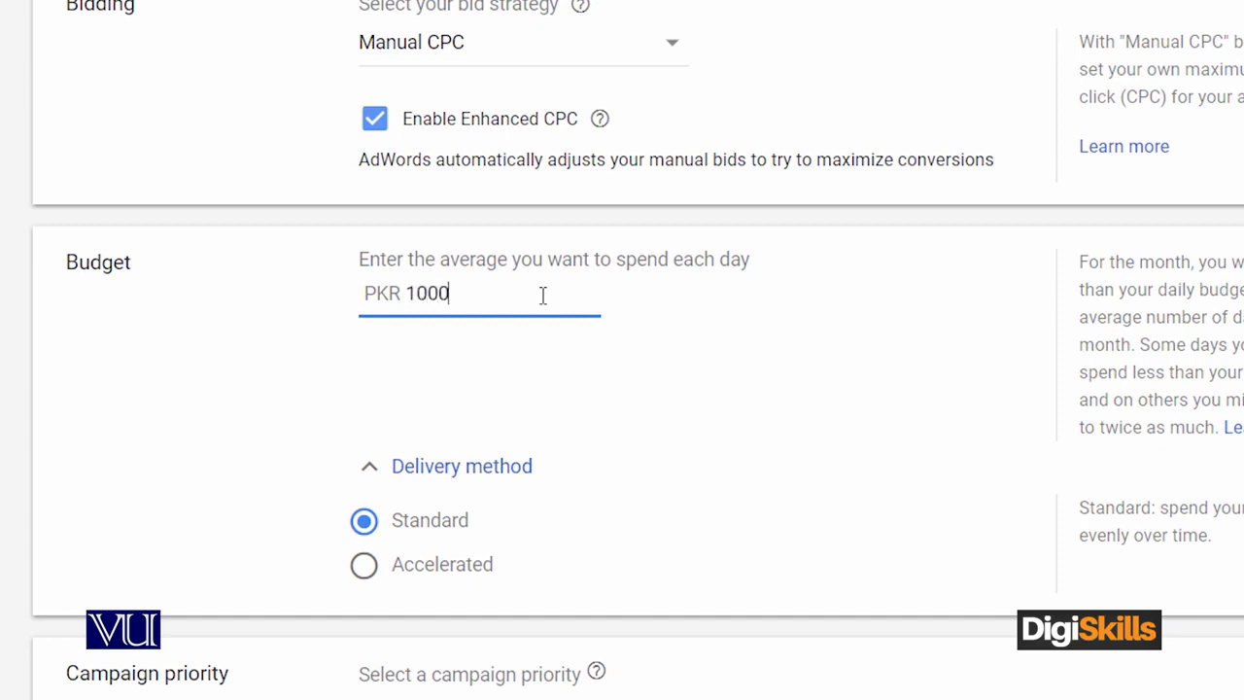
click(680, 368)
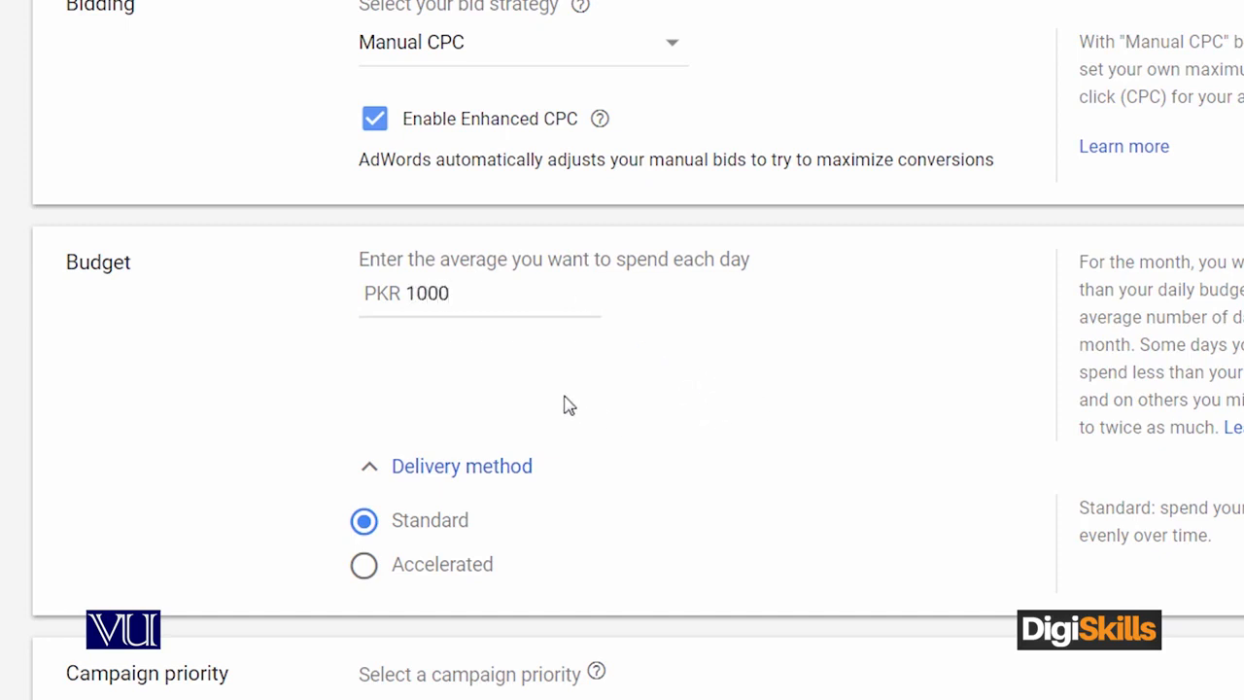
- Keep the delivery method at Standard and set the campaign priority to Low (default)
scroll(588, 406, down, 1)
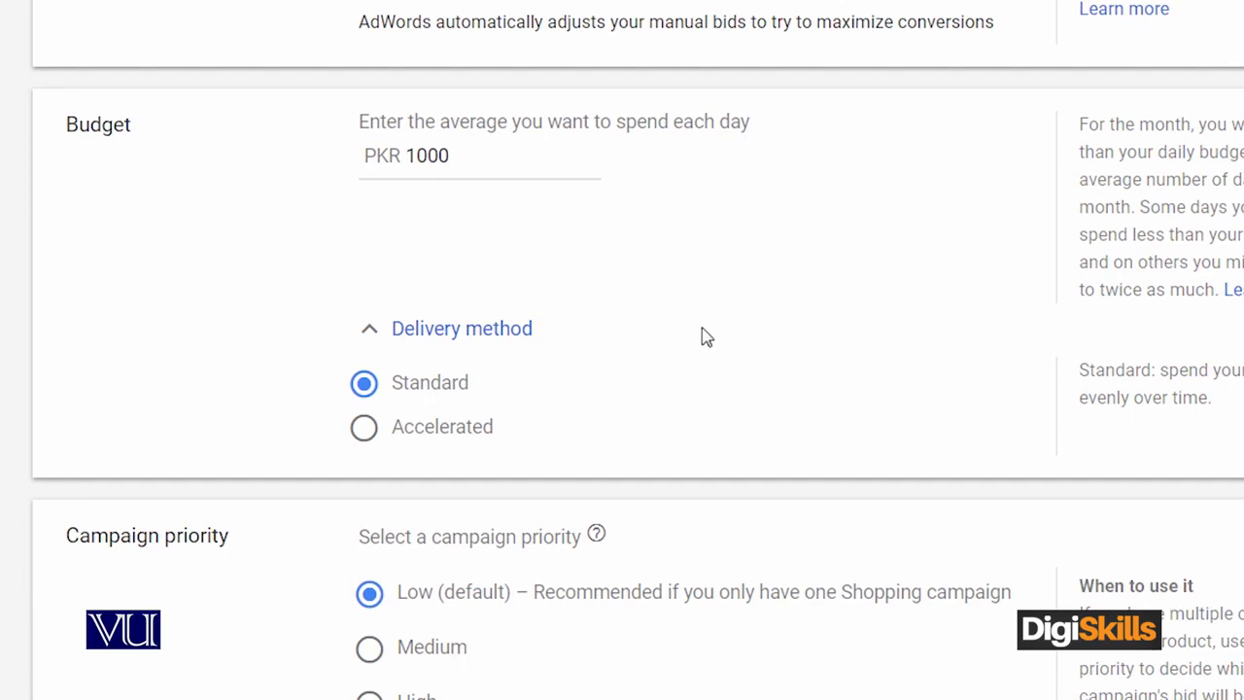
scroll(702, 335, down, 1)
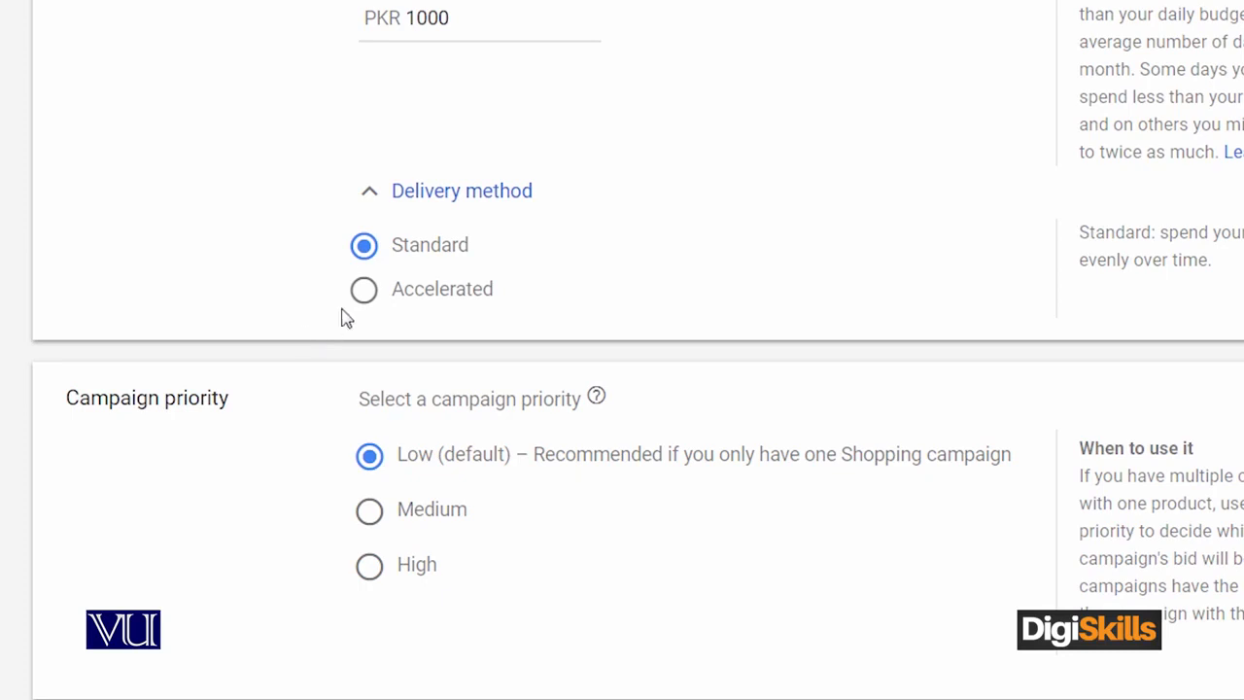
click(363, 261)
scroll(194, 457, down, 2)
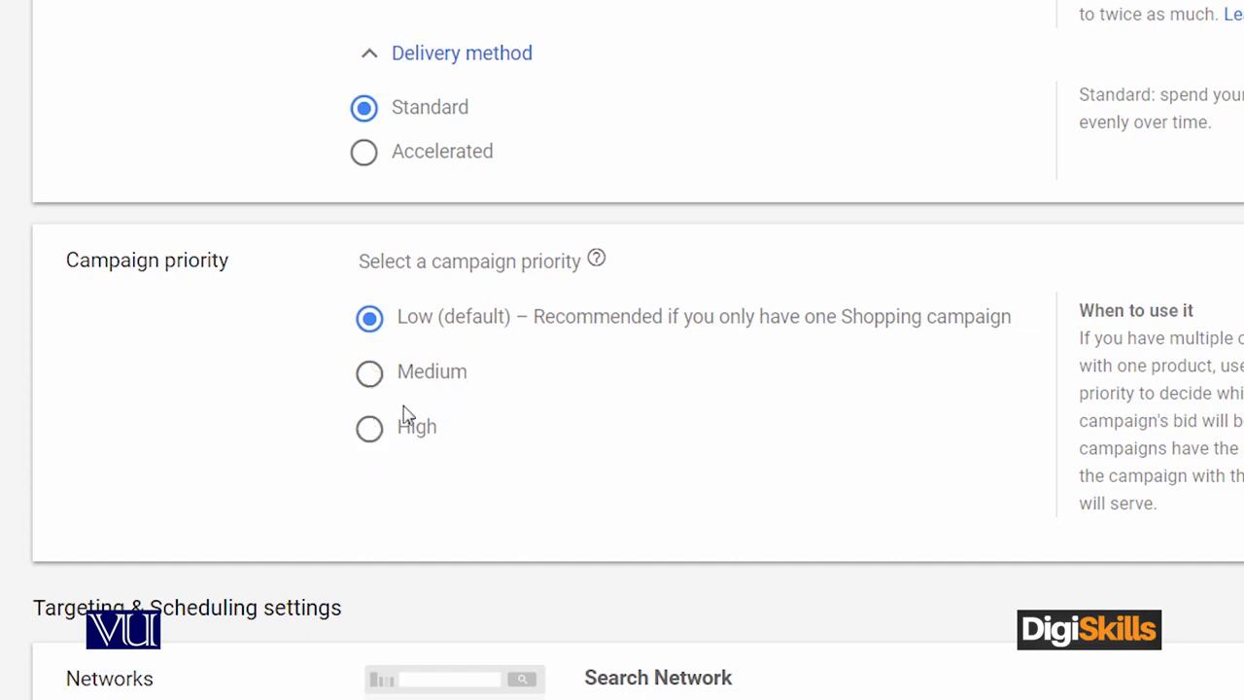
click(372, 431)
click(371, 319)
- Check the advanced location search, keep United States as the targeted location, and save the campaign settings
scroll(165, 483, down, 4)
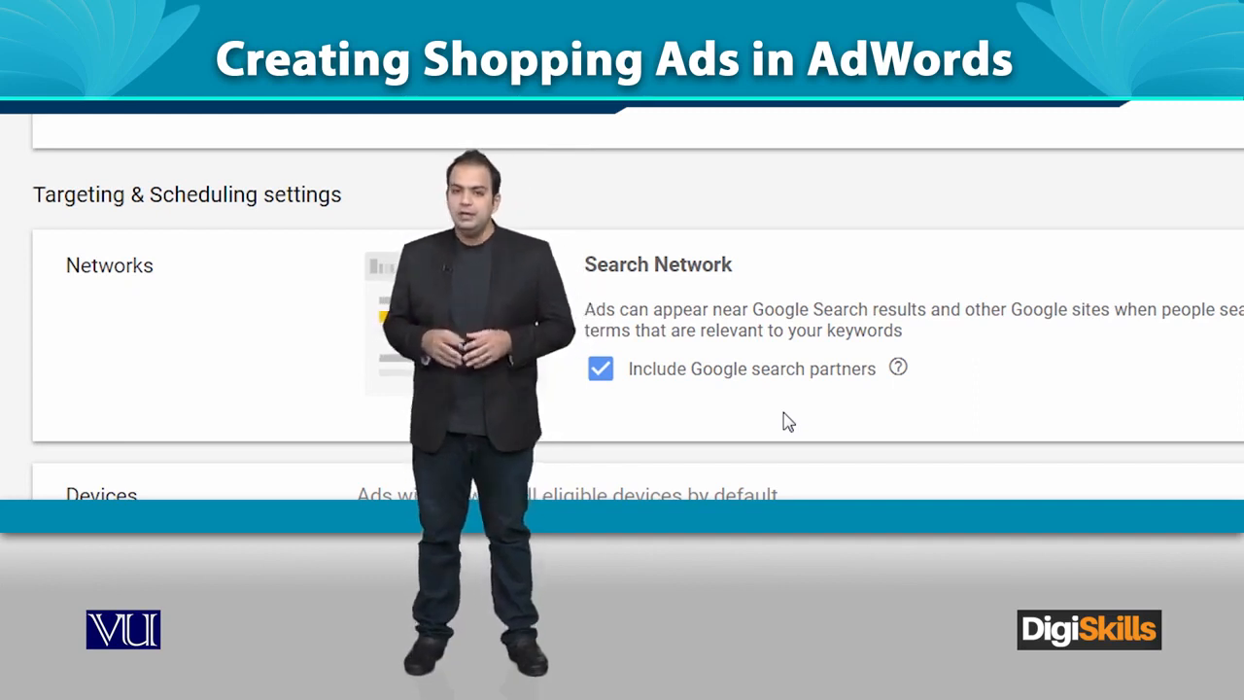
scroll(788, 421, down, 2)
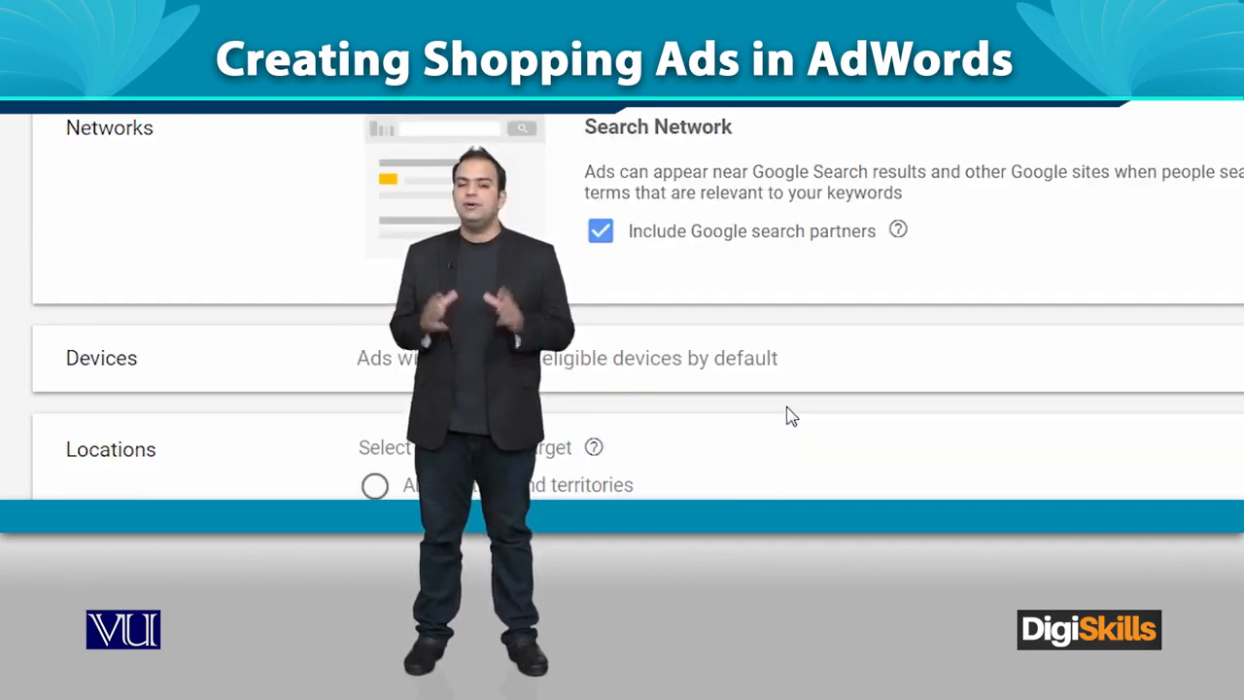
scroll(792, 389, down, 2)
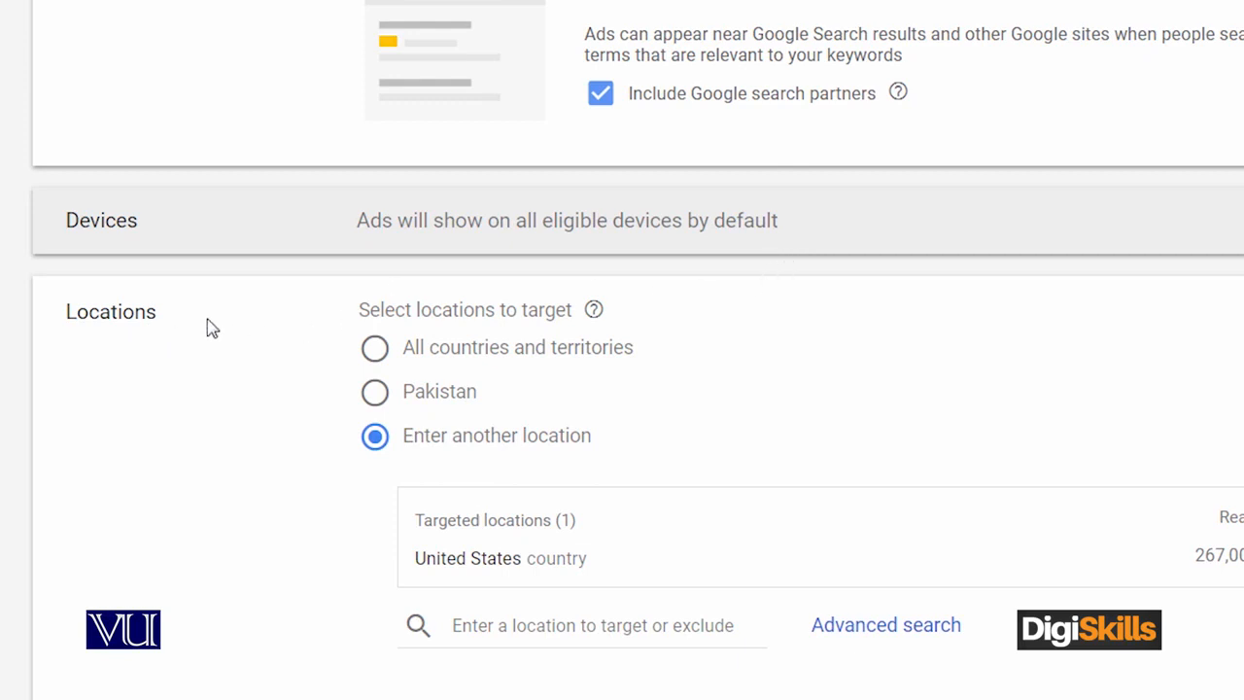
scroll(213, 329, down, 1)
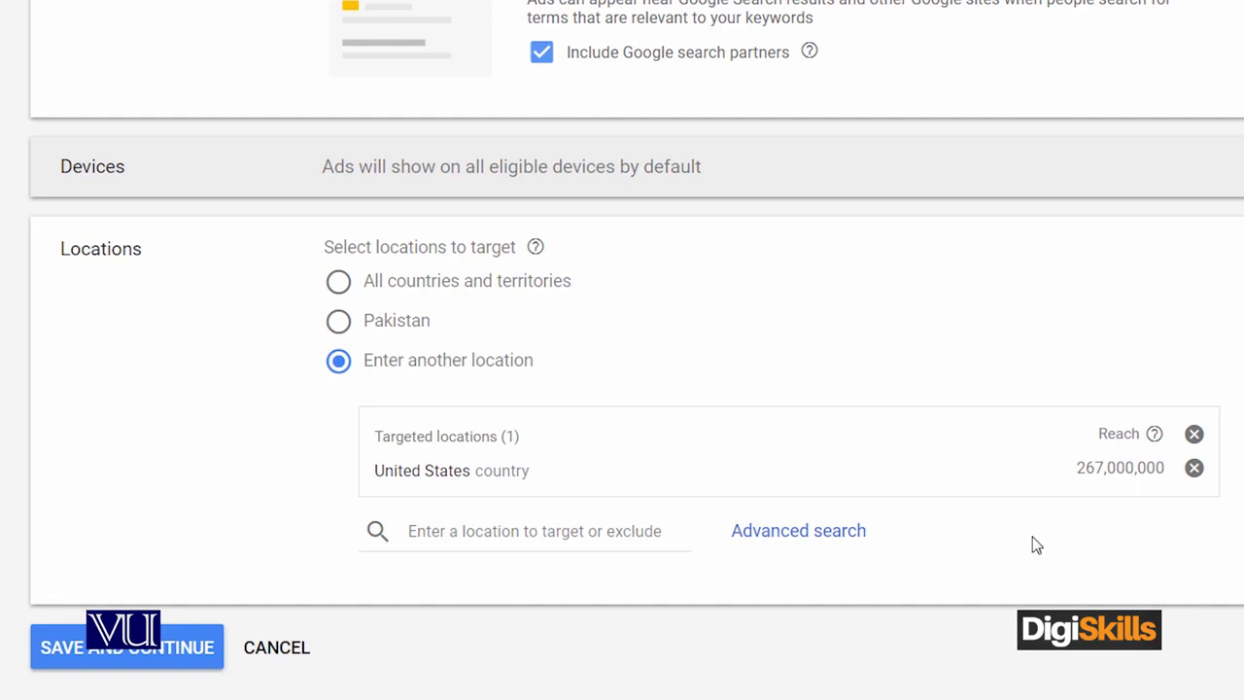
click(798, 532)
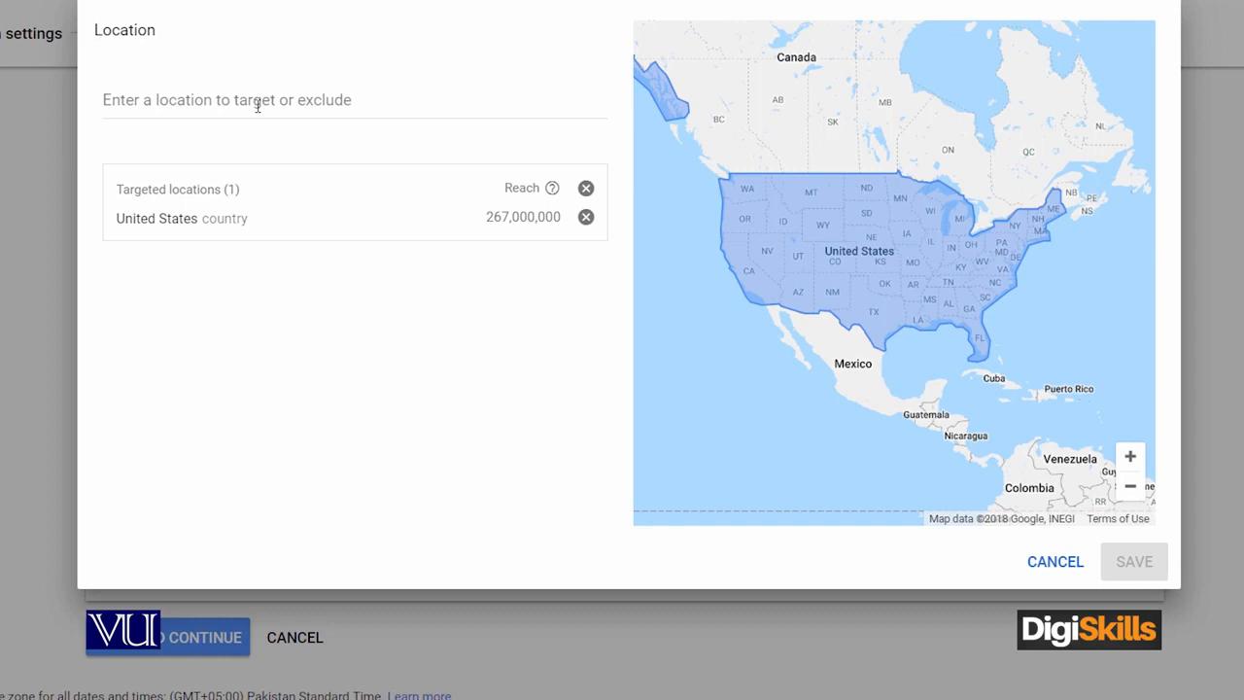
click(296, 102)
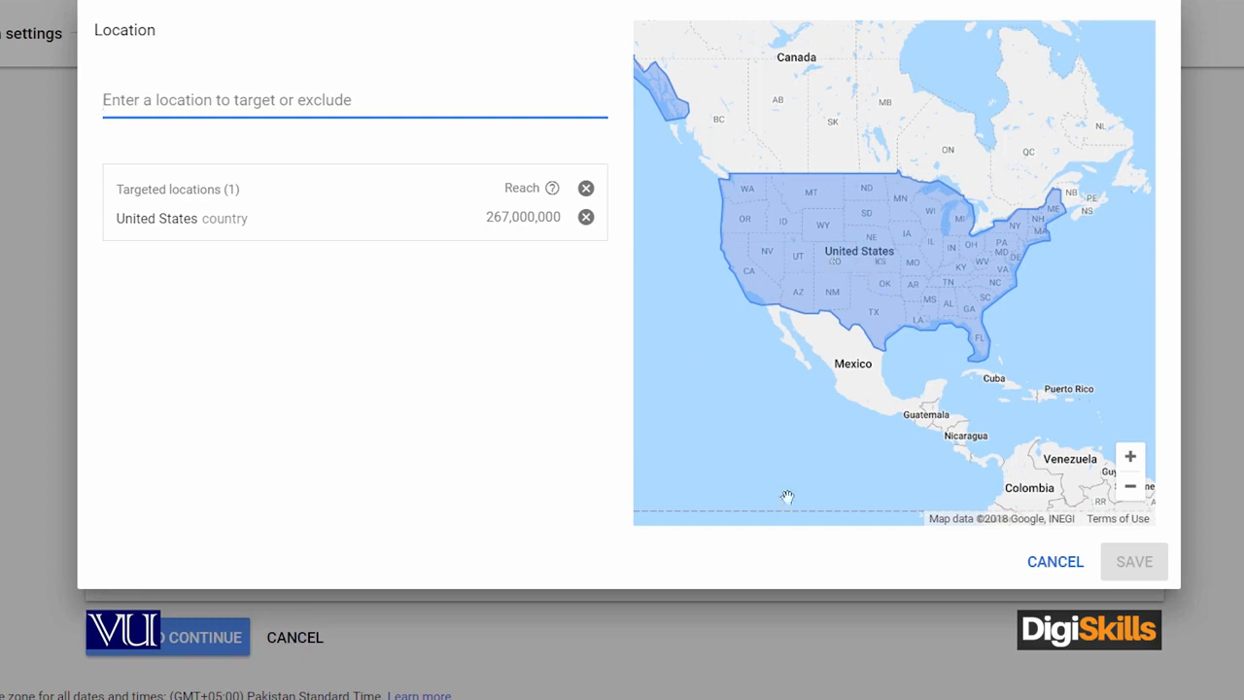
click(1030, 561)
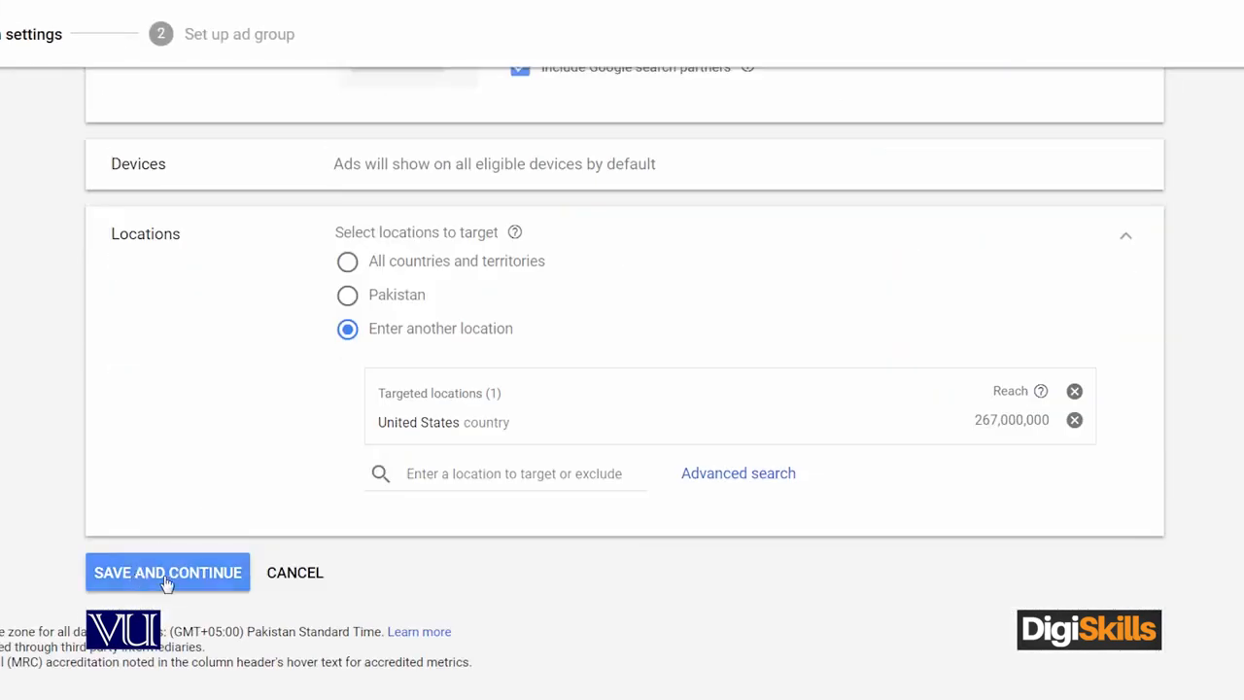
click(168, 579)
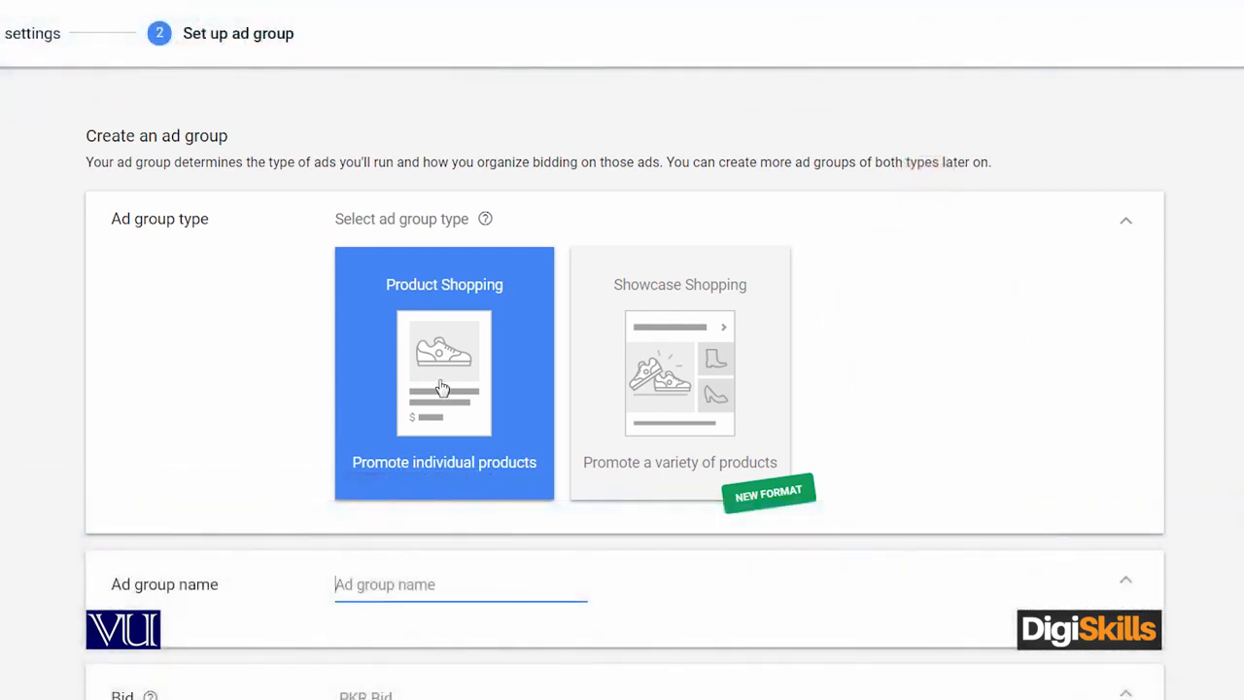
- Set up a Showcase Shopping ad group named "test group" with a cost-per-engagement bid of PKR 10
click(669, 372)
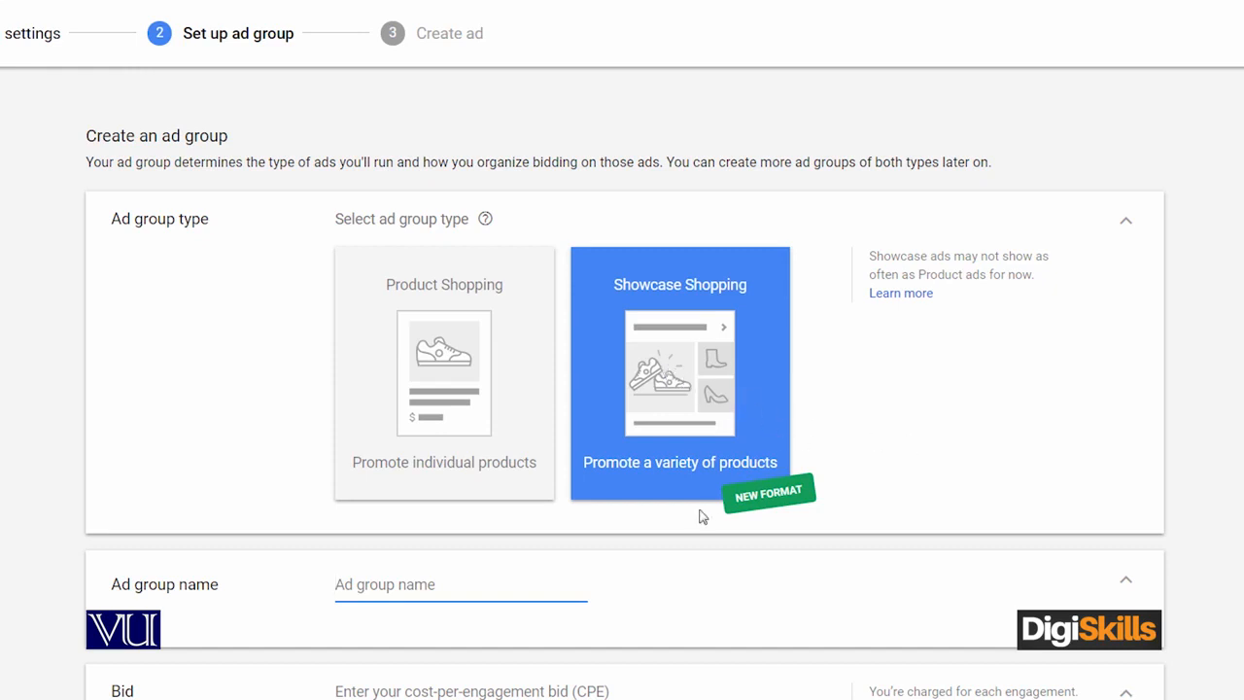
scroll(790, 558, down, 1)
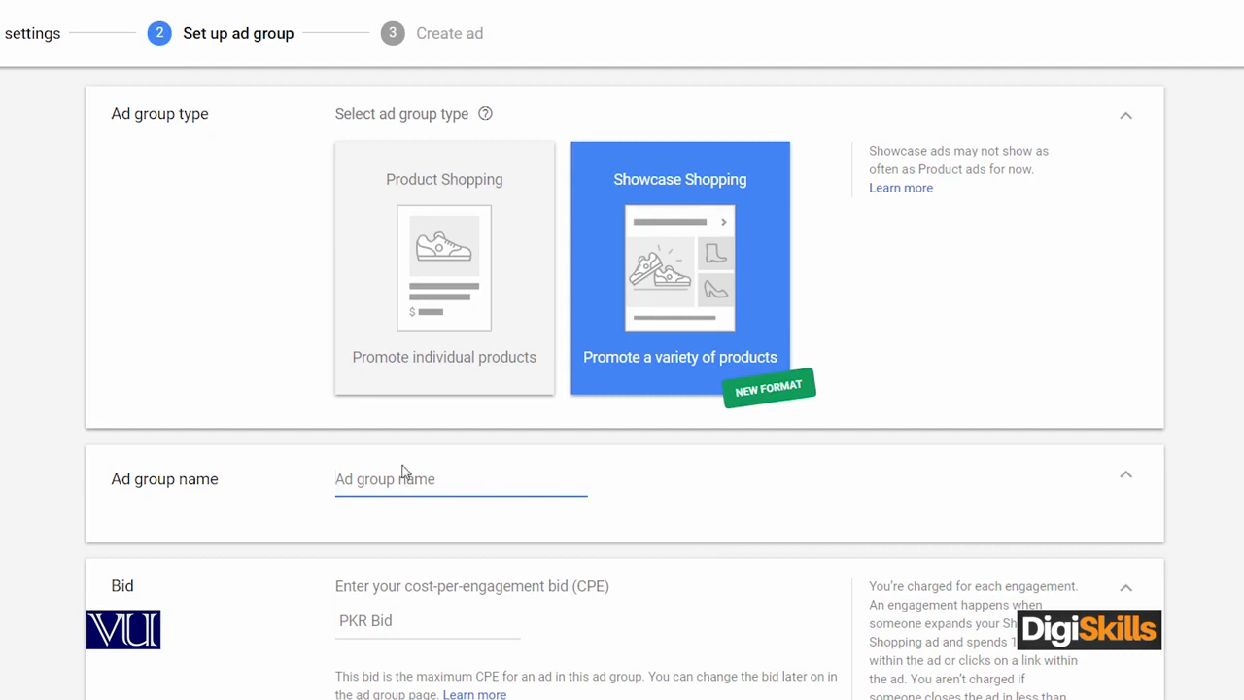
text(test group)
scroll(425, 540, down, 2)
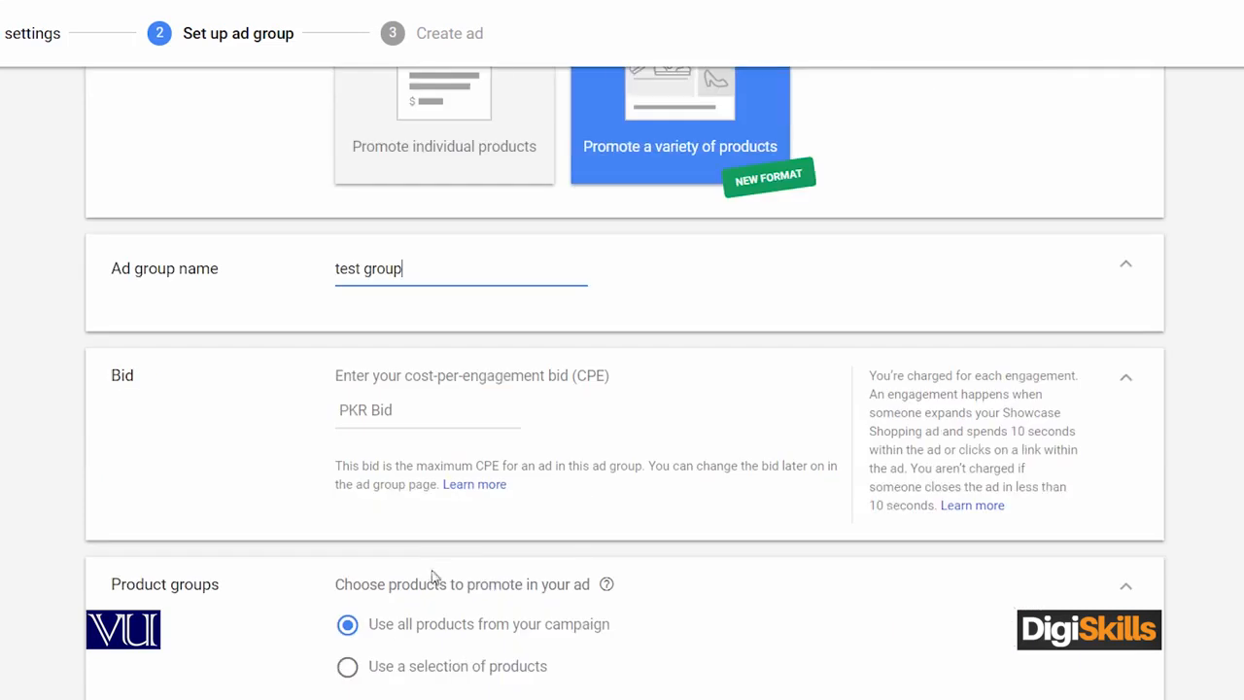
click(452, 406)
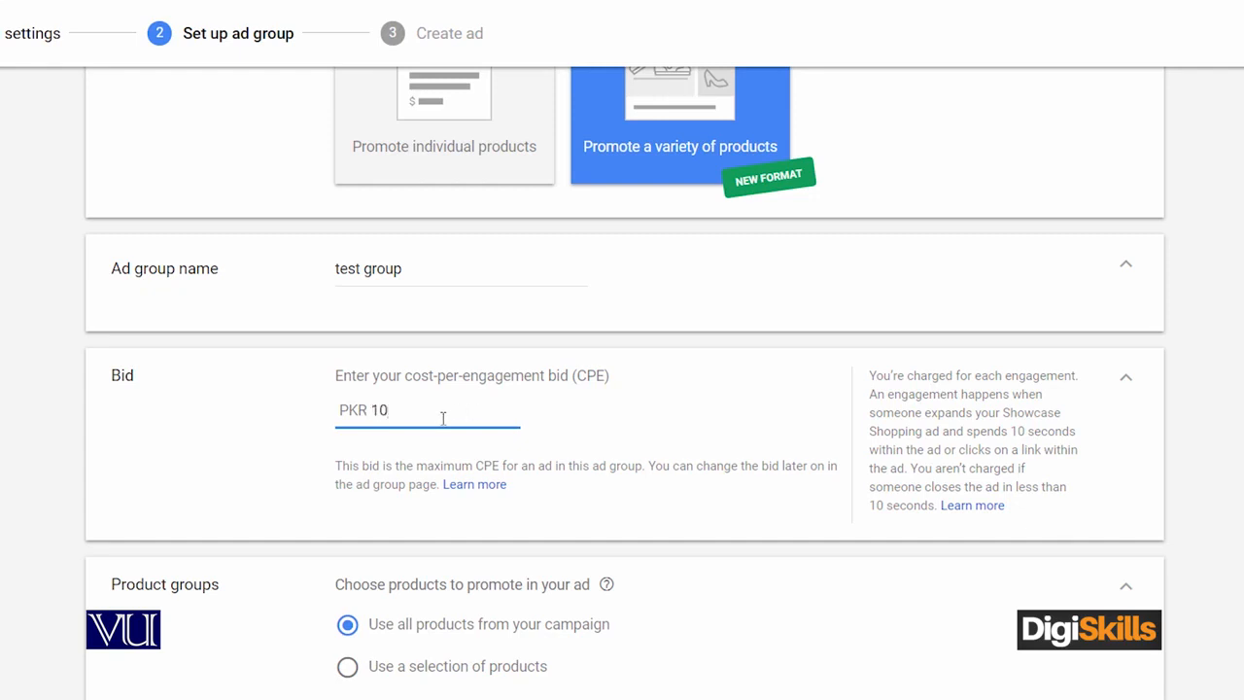
click(531, 438)
scroll(633, 461, down, 1)
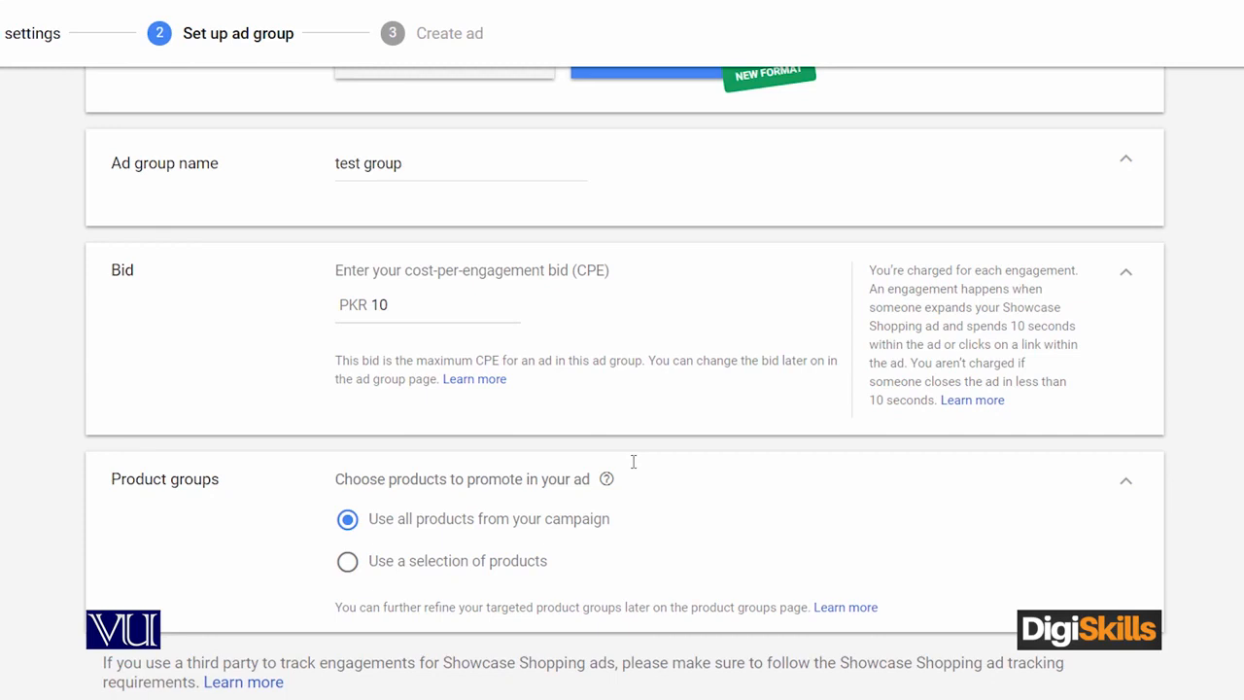
scroll(260, 561, down, 1)
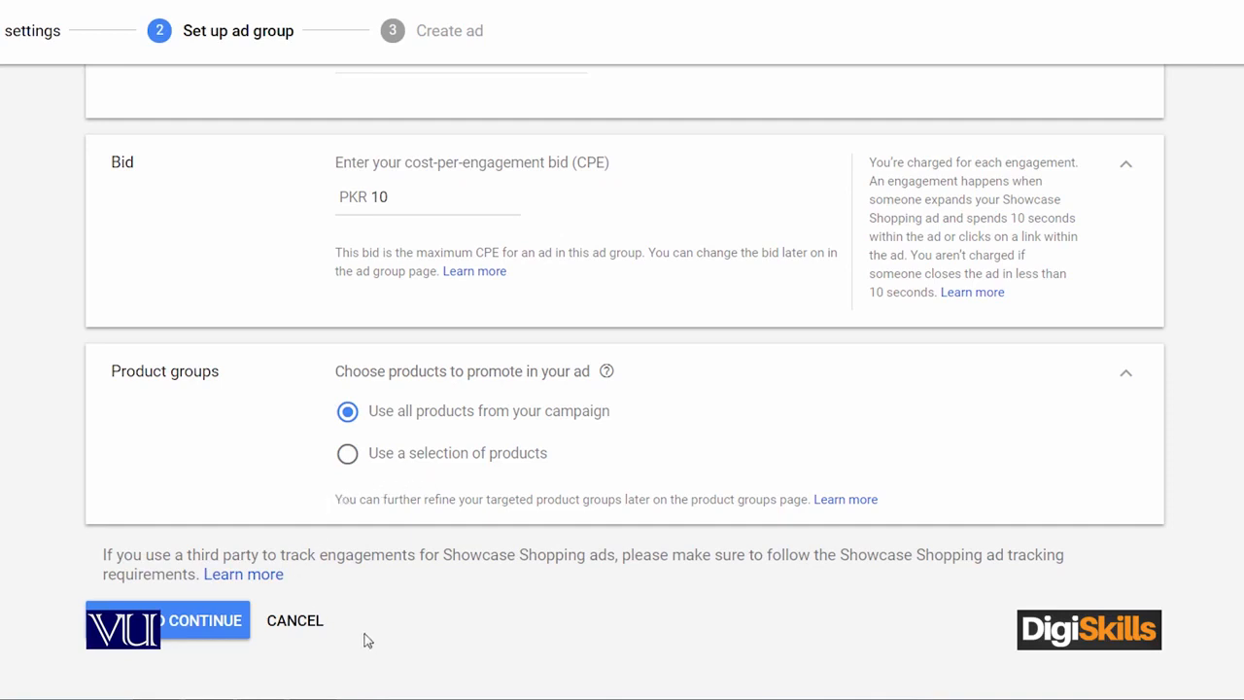
- Save the ad group with all campaign products included and use the product image for the collapsed ad
click(163, 630)
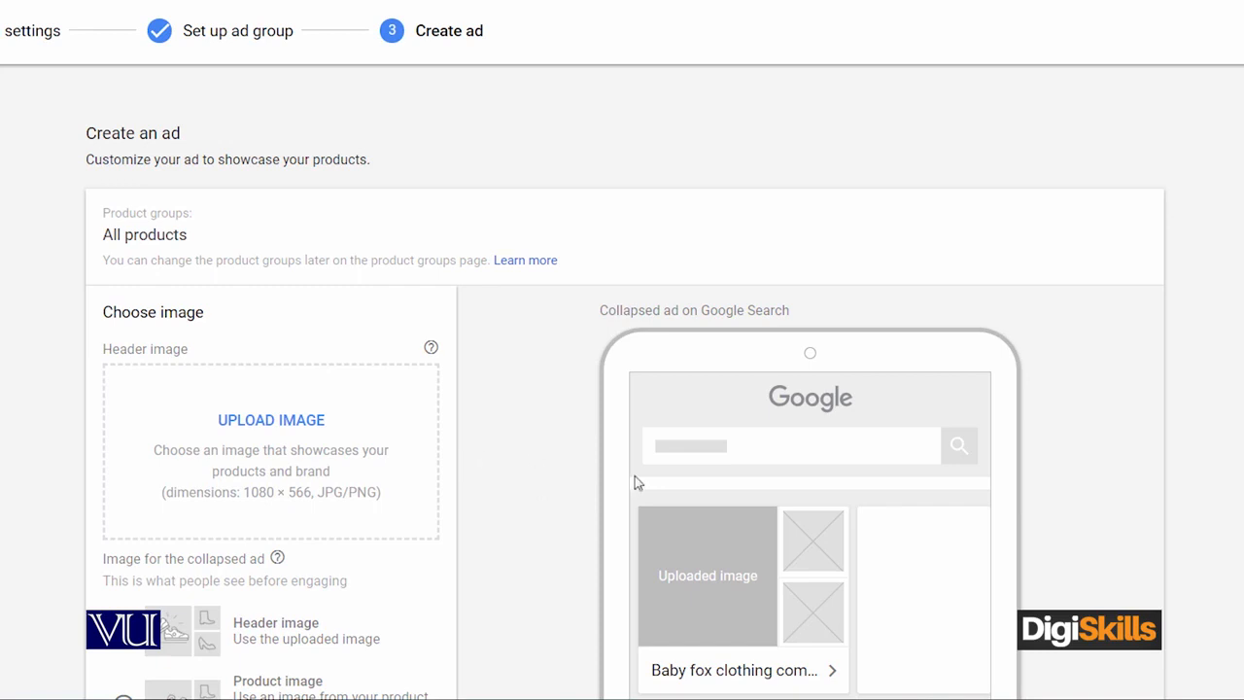
scroll(631, 478, down, 6)
scroll(524, 425, up, 6)
scroll(484, 455, down, 1)
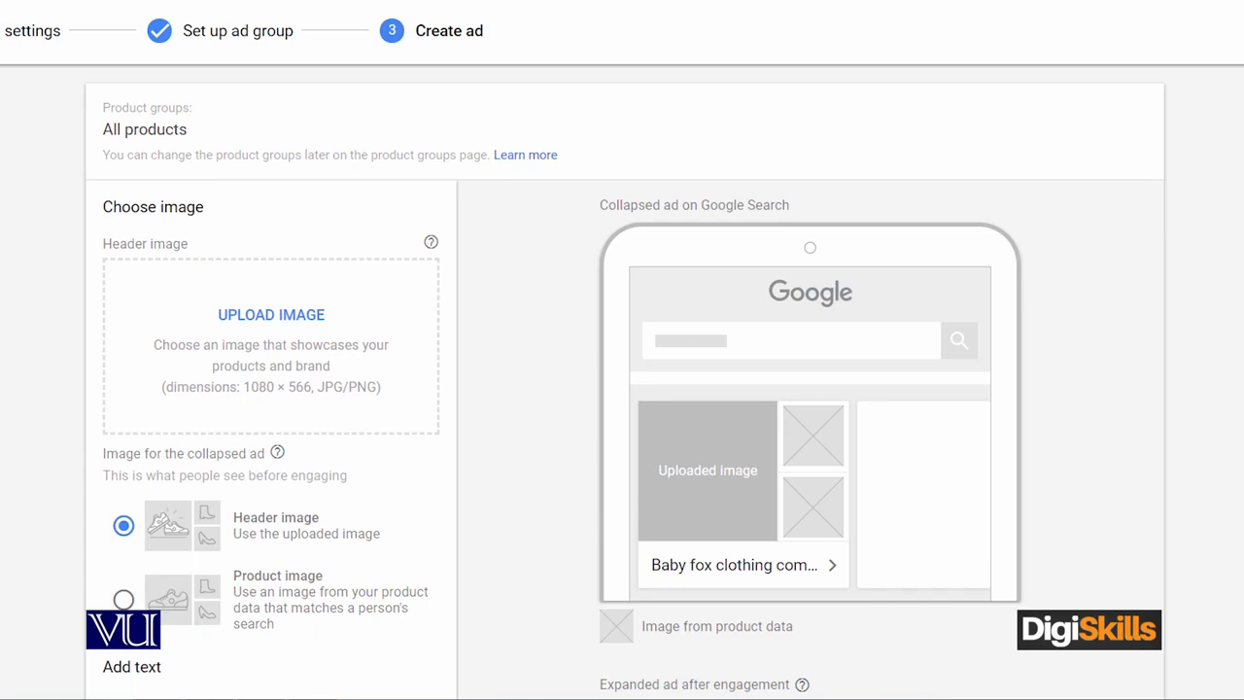
click(123, 600)
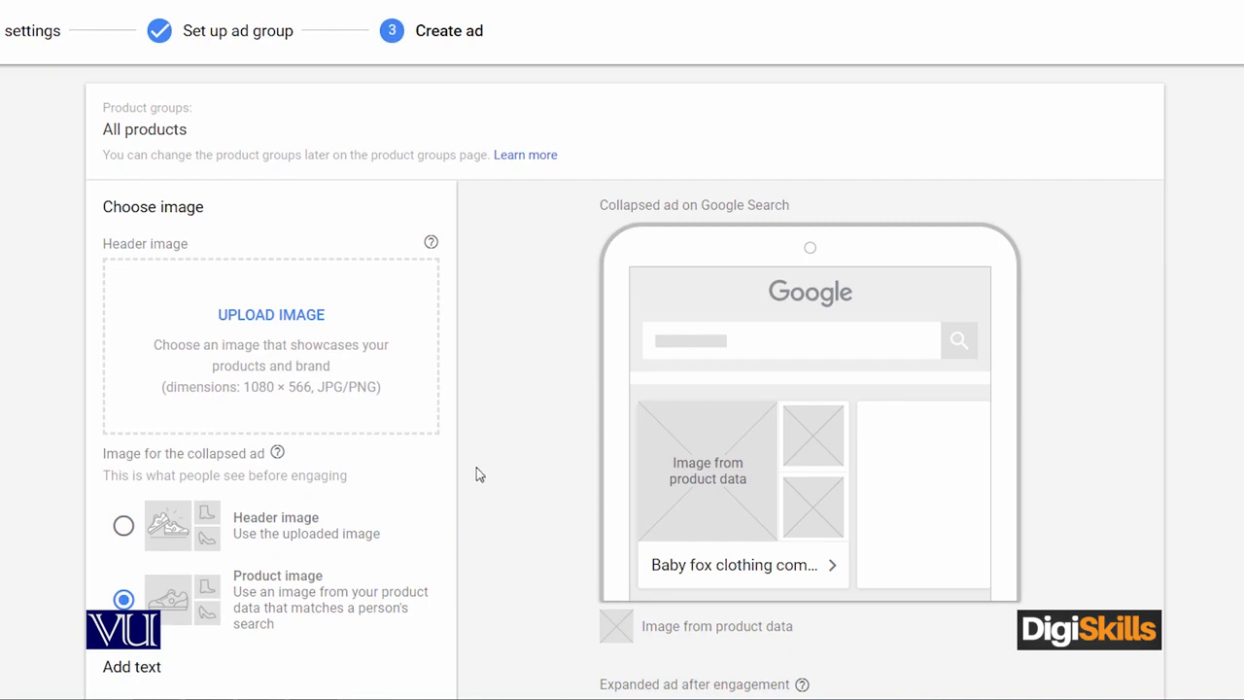
- Add the headline "best tshirts" and the description "good quality" to the Showcase Shopping ad
scroll(488, 471, down, 1)
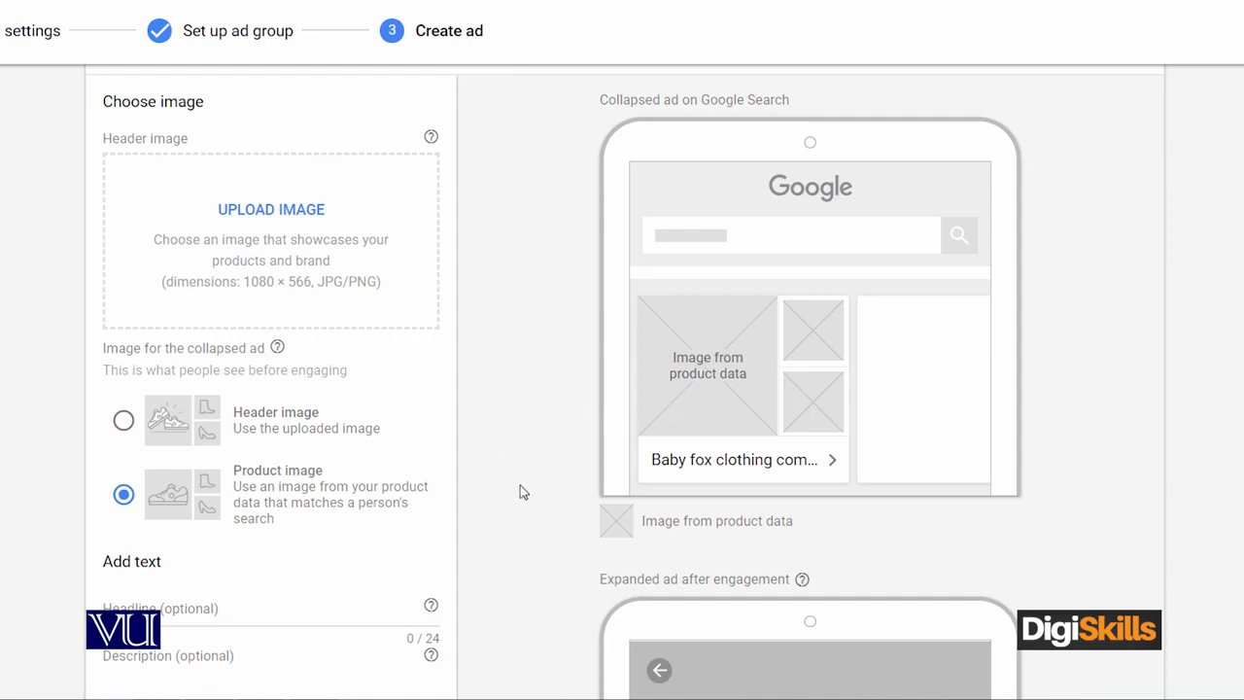
scroll(520, 491, down, 2)
click(260, 401)
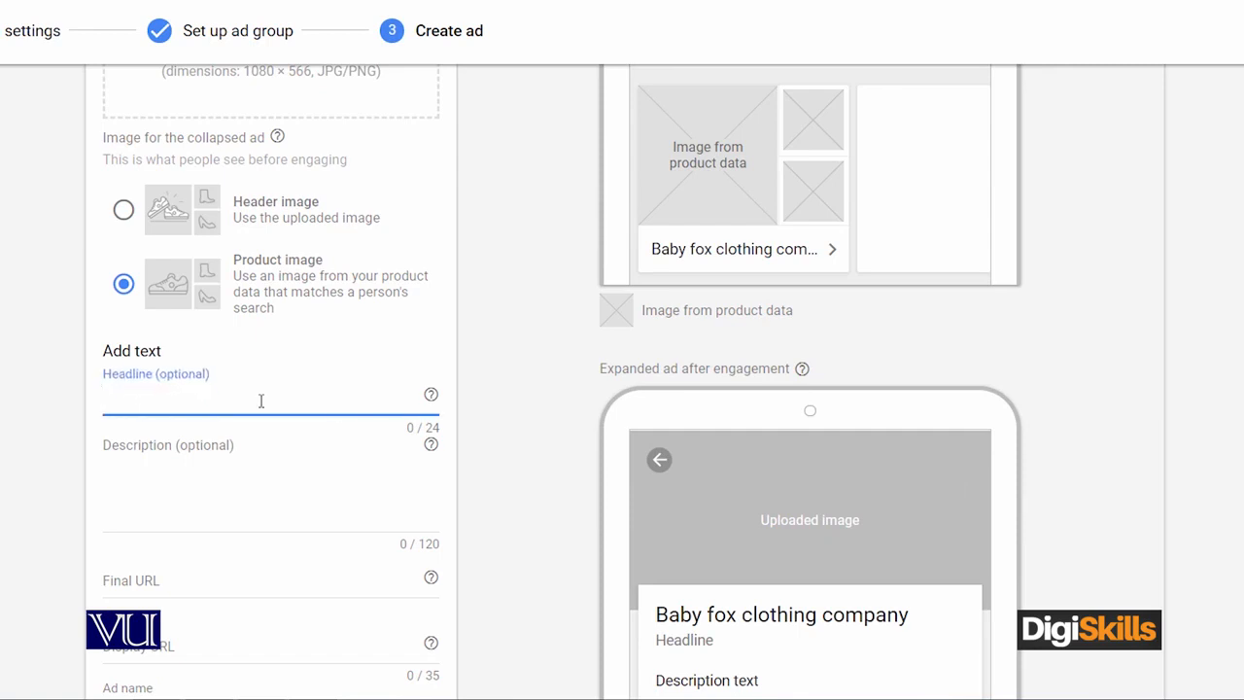
scroll(559, 544, down, 1)
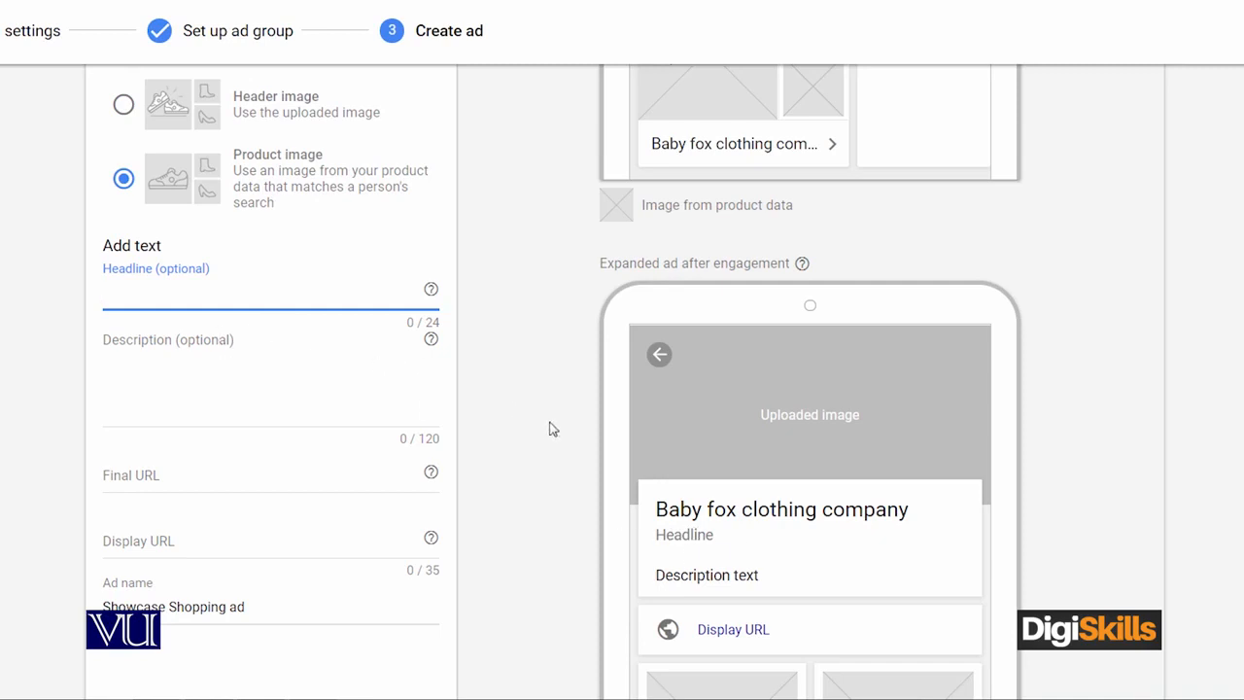
scroll(803, 561, down, 1)
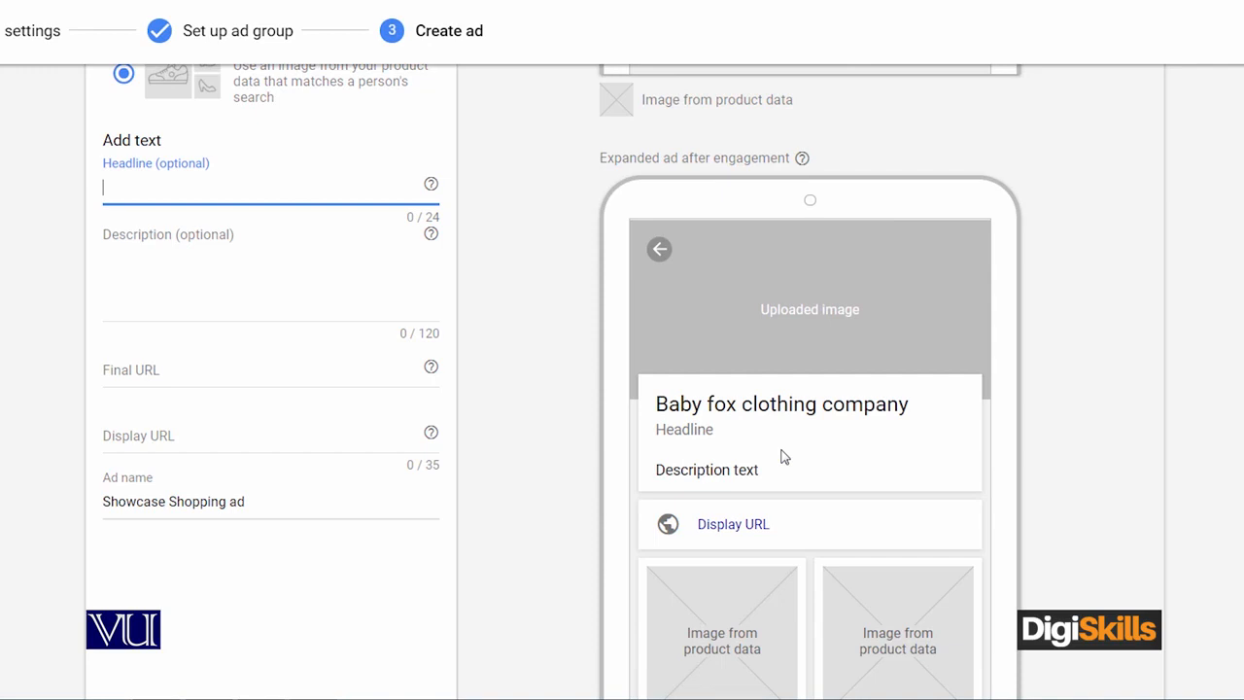
scroll(783, 456, up, 1)
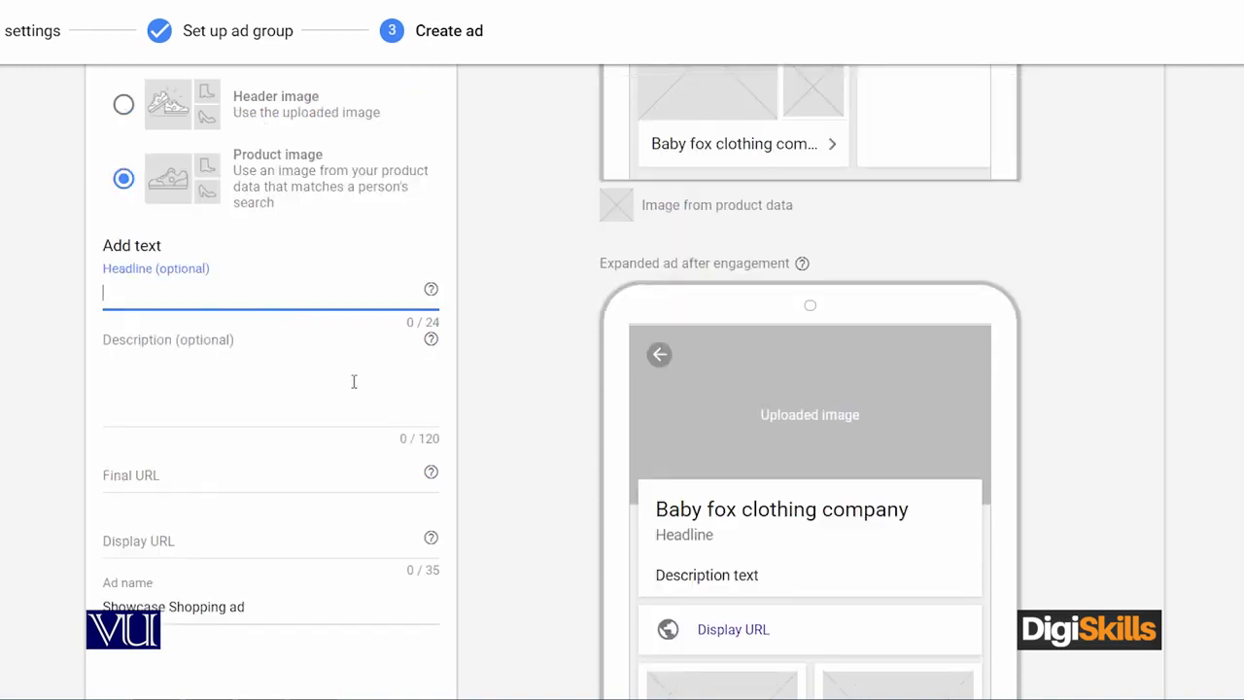
text(best tshirts)
click(164, 426)
text(good)
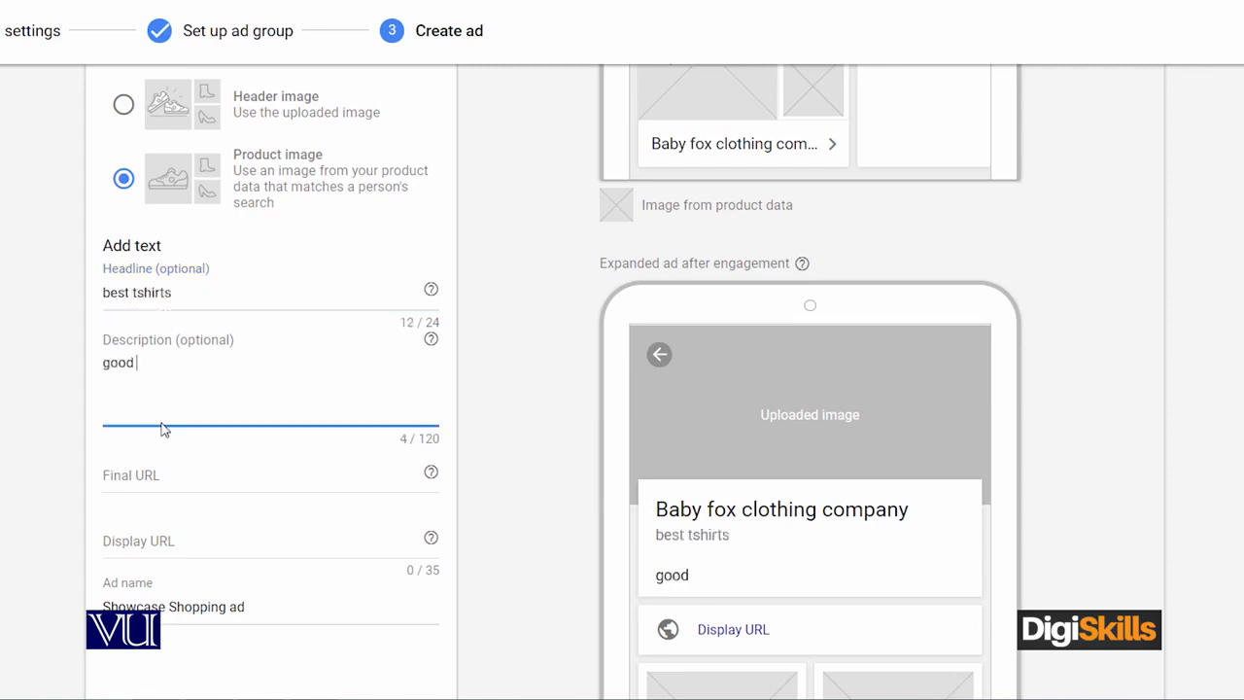
text( quality)
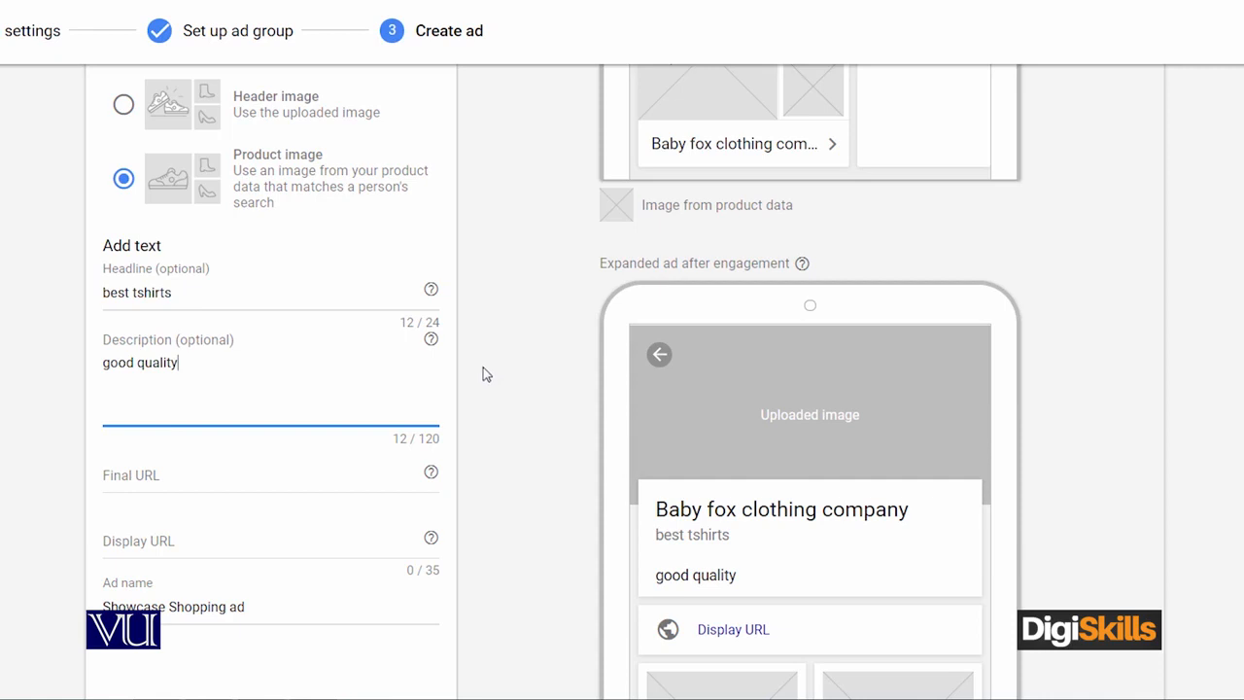
scroll(494, 365, down, 1)
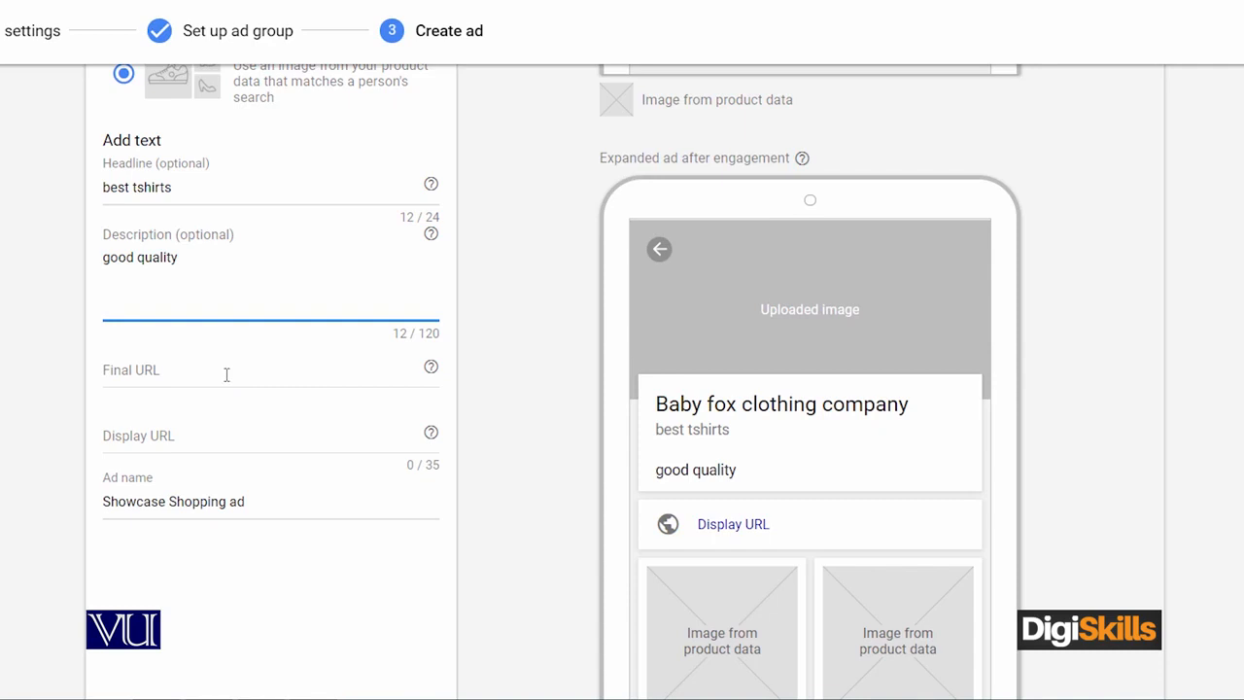
click(181, 371)
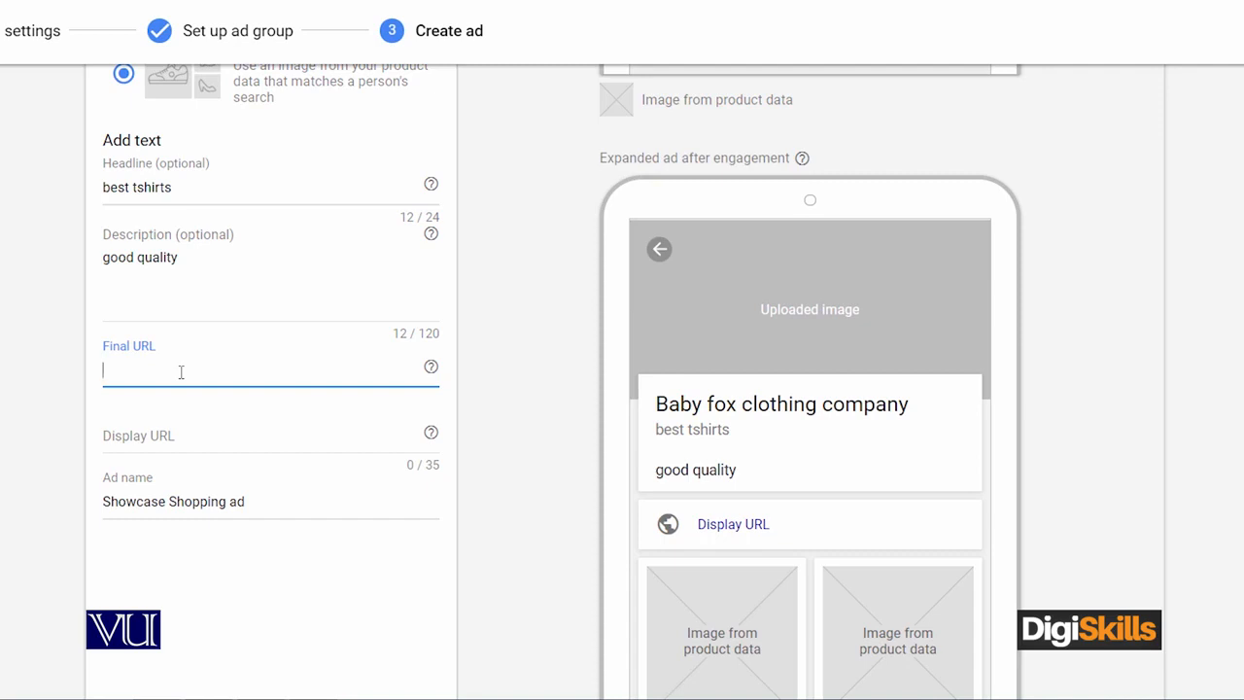
click(172, 443)
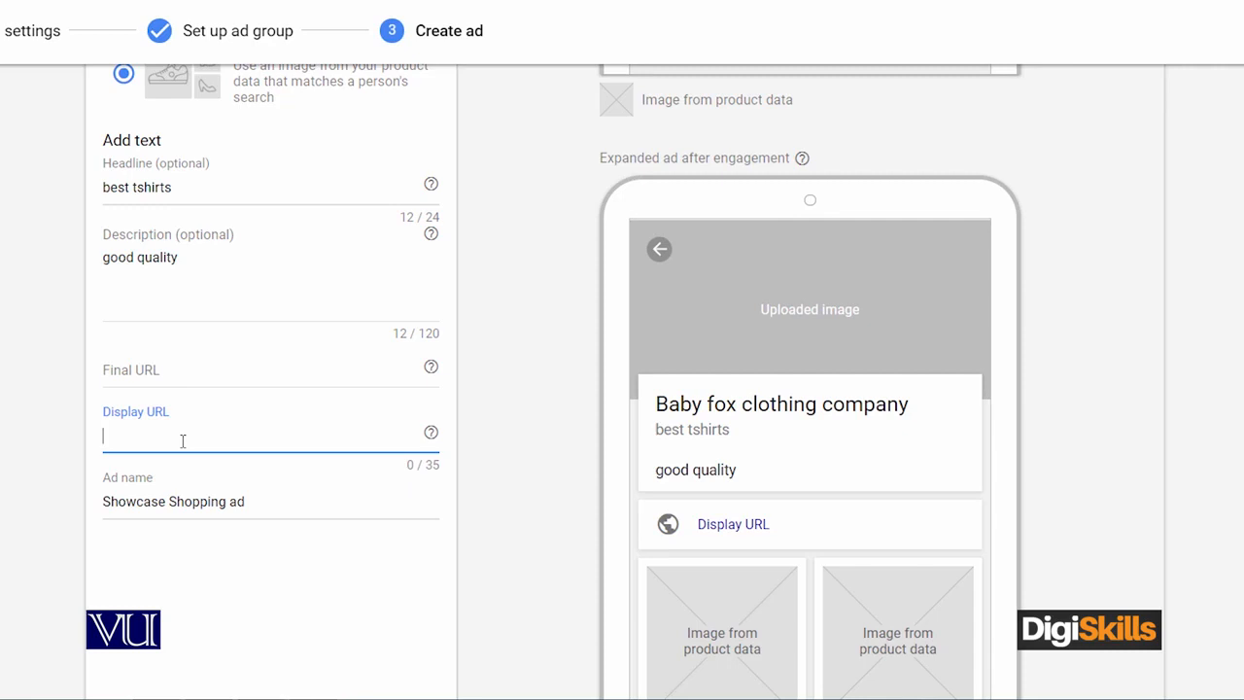
text(www.babyfox.com.pk)
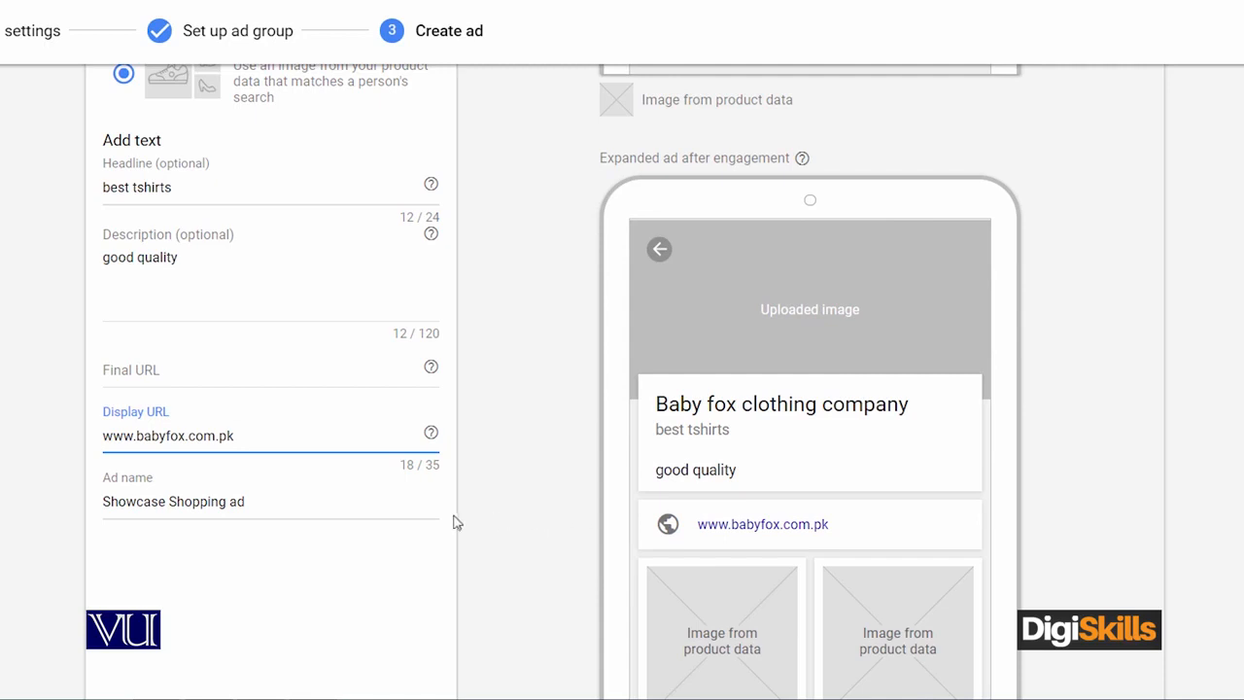
scroll(377, 520, down, 2)
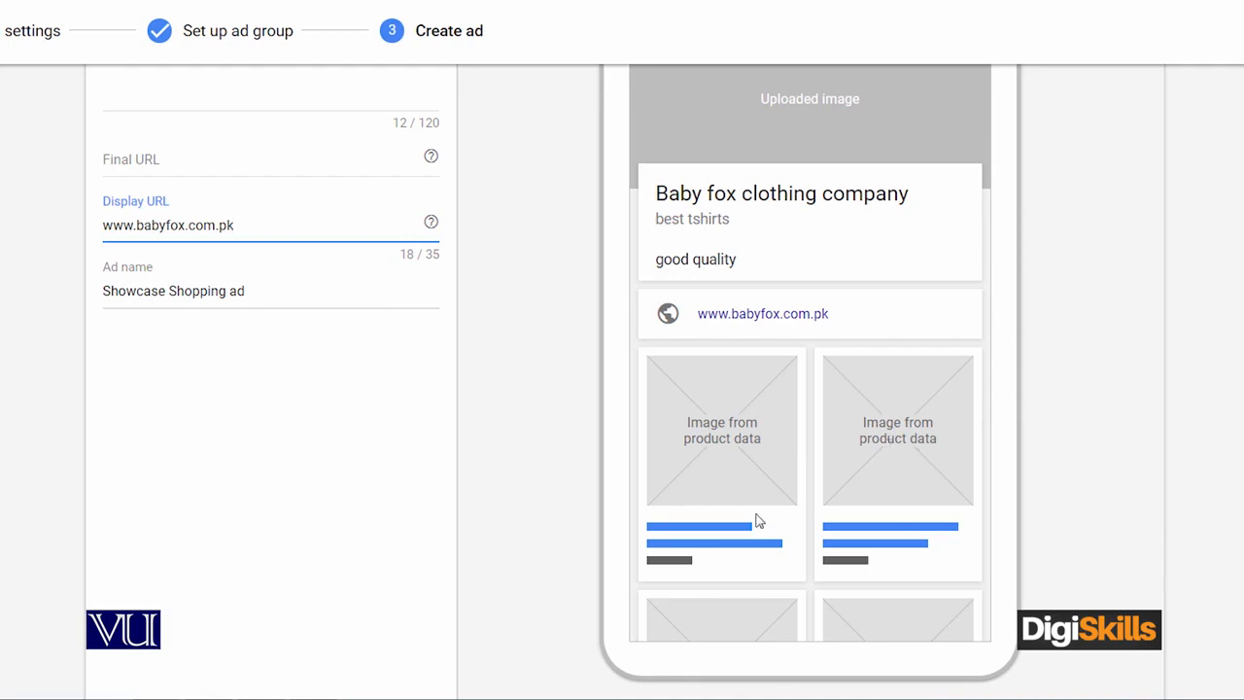
scroll(729, 529, down, 1)
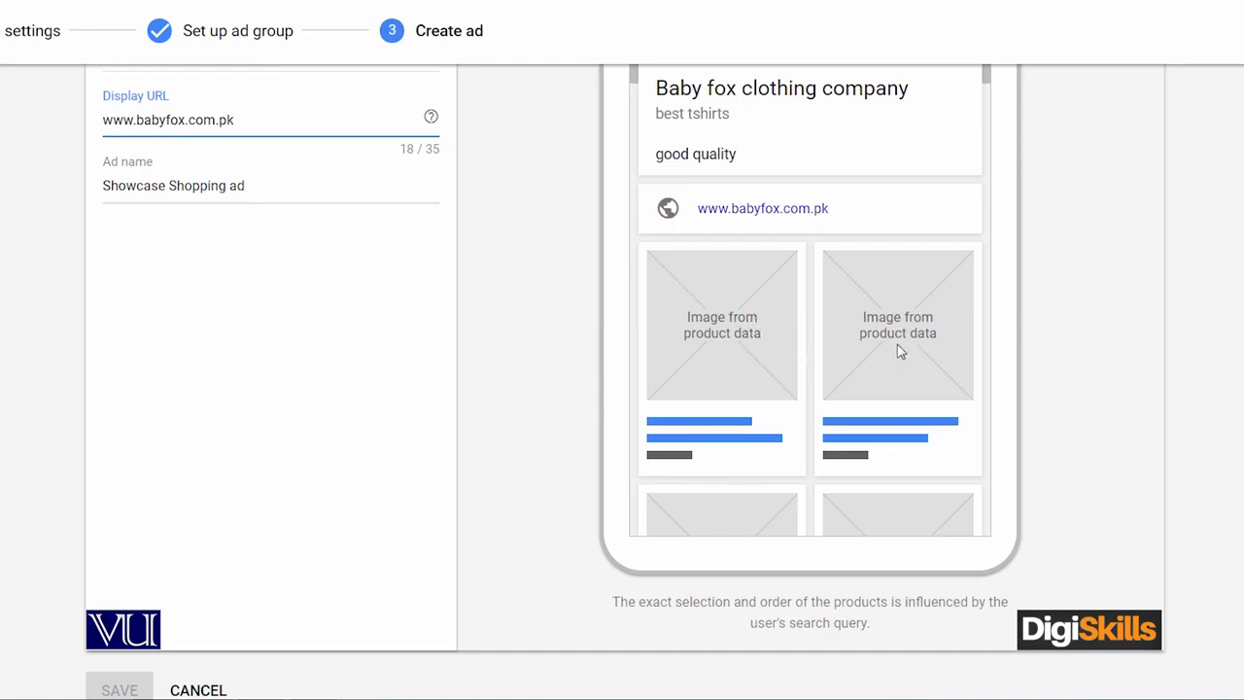
scroll(452, 379, up, 3)
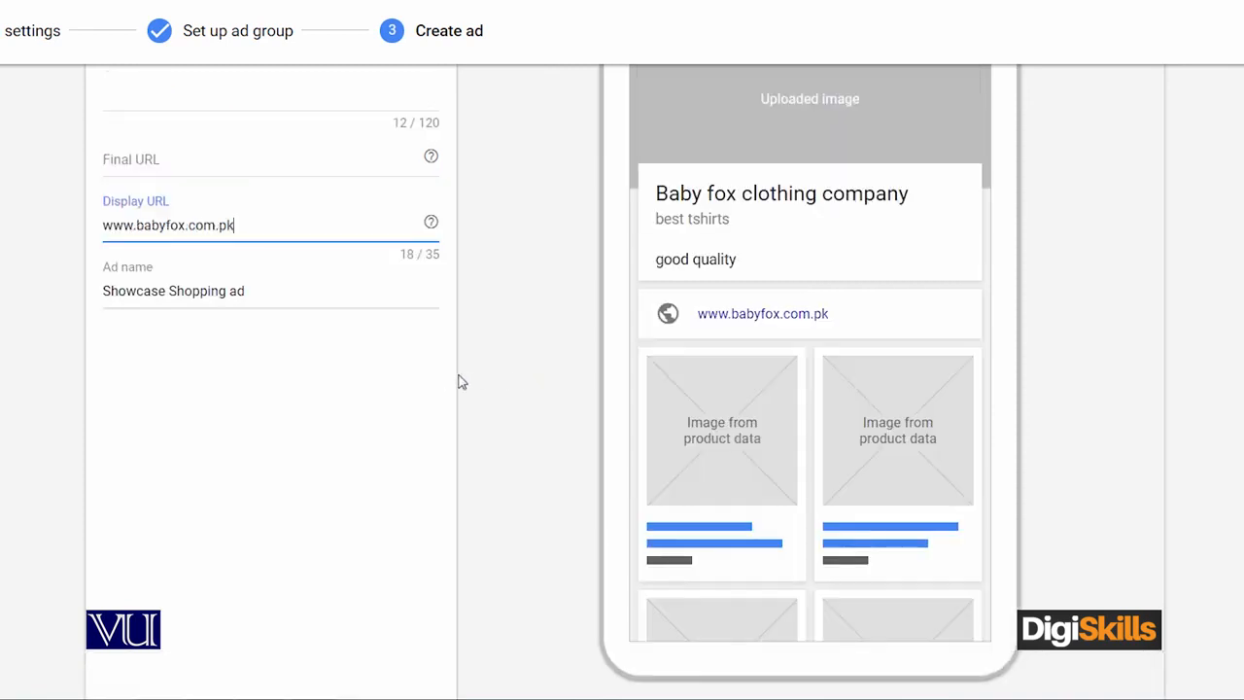